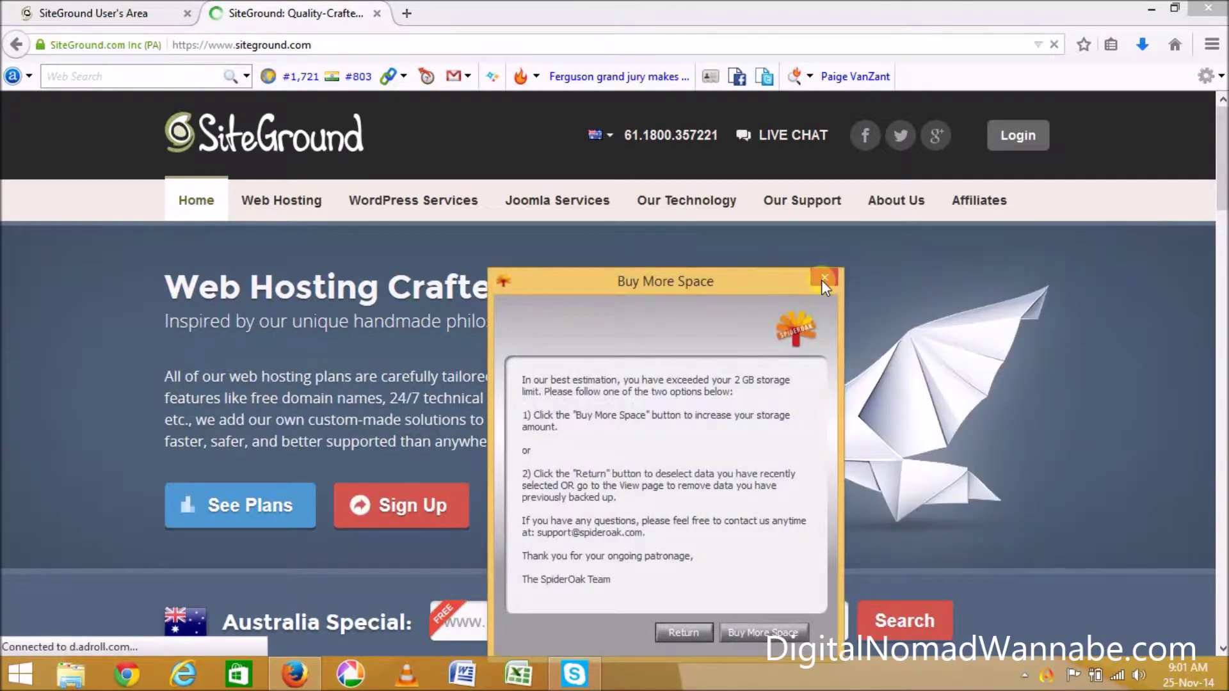
# Dismiss the storage notice, open SiteGround's web hosting plans and start the sign-up for the StartUp plan.
pyautogui.click(823, 277)
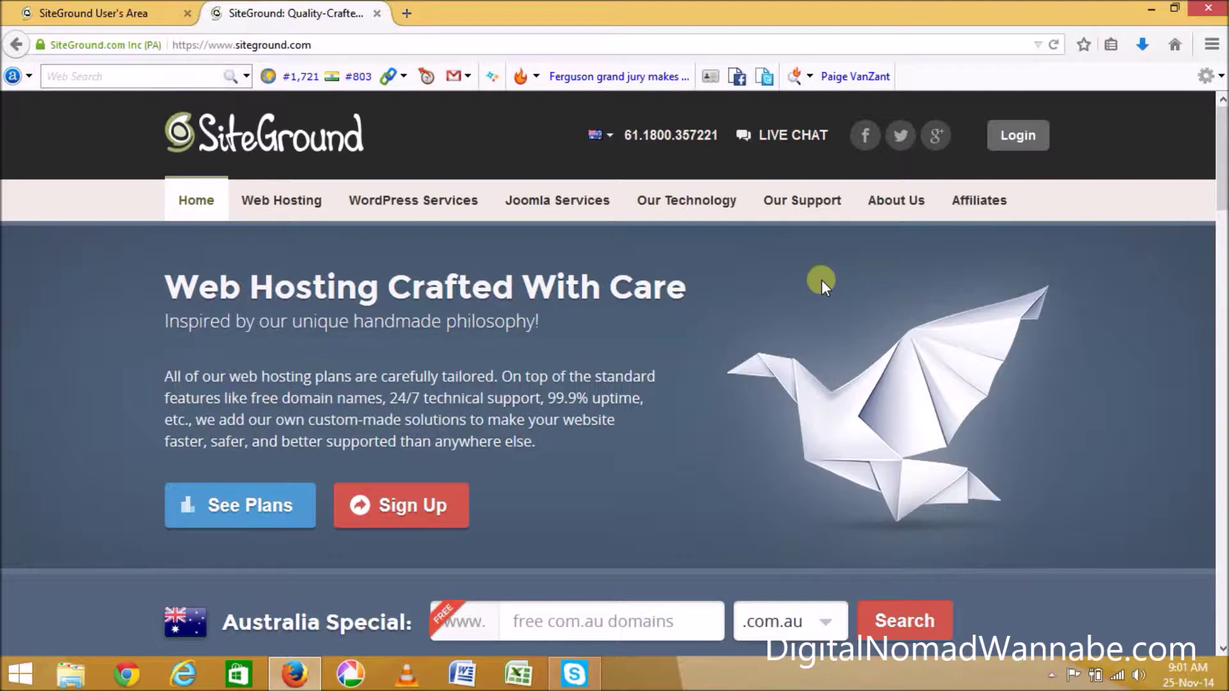
pyautogui.click(276, 208)
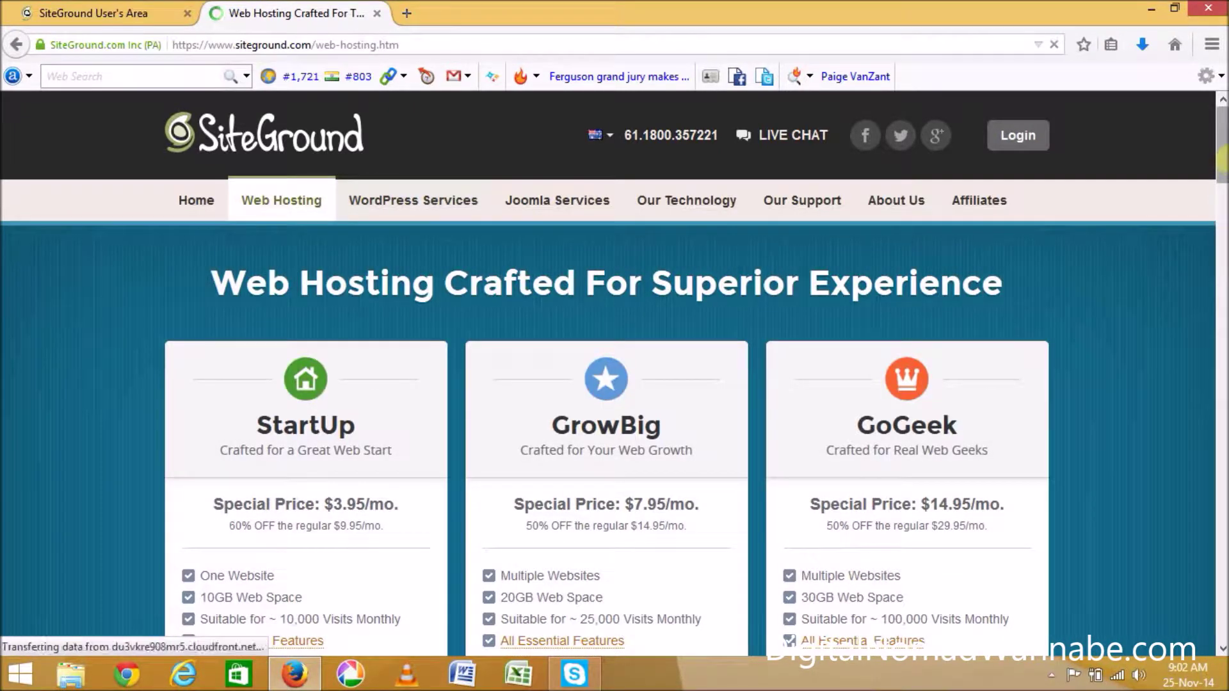
pyautogui.scroll(-3, 469, 247)
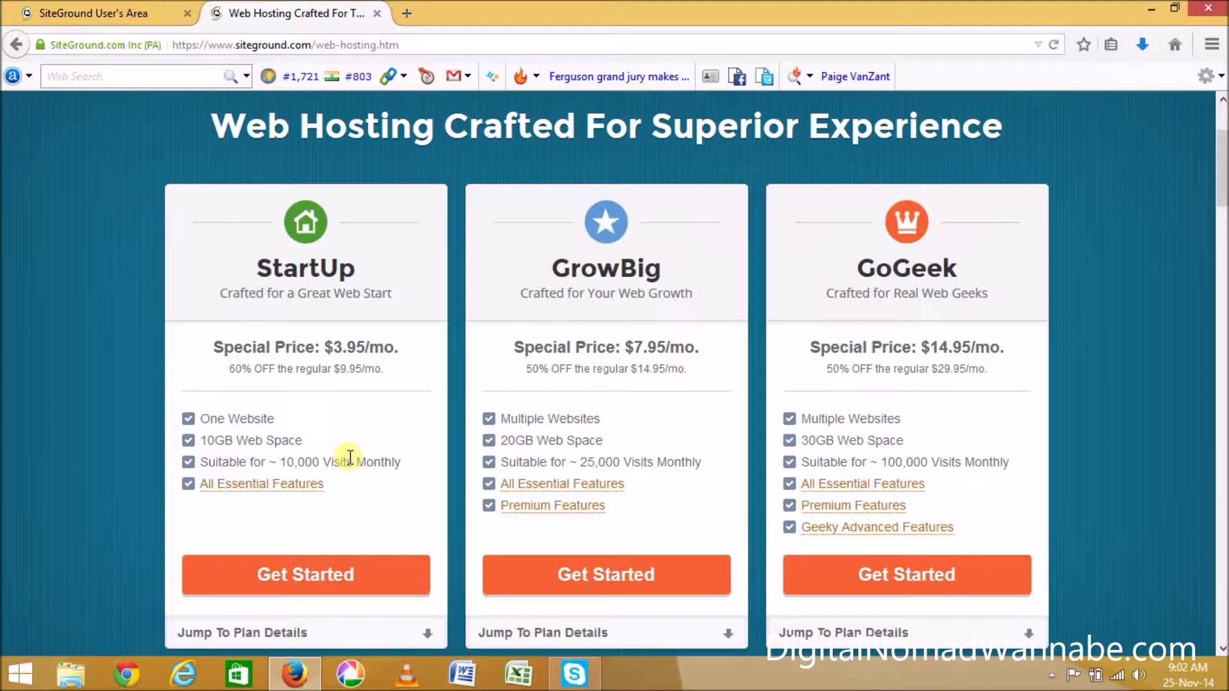
pyautogui.scroll(-1, 350, 457)
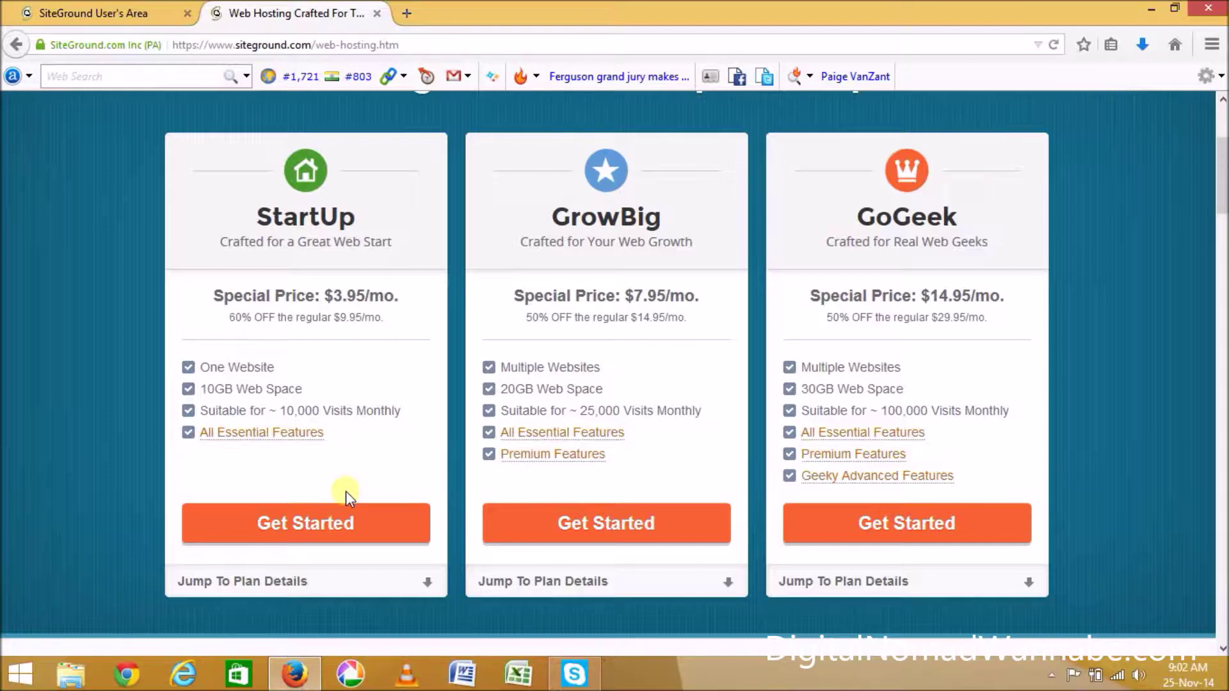
pyautogui.click(345, 518)
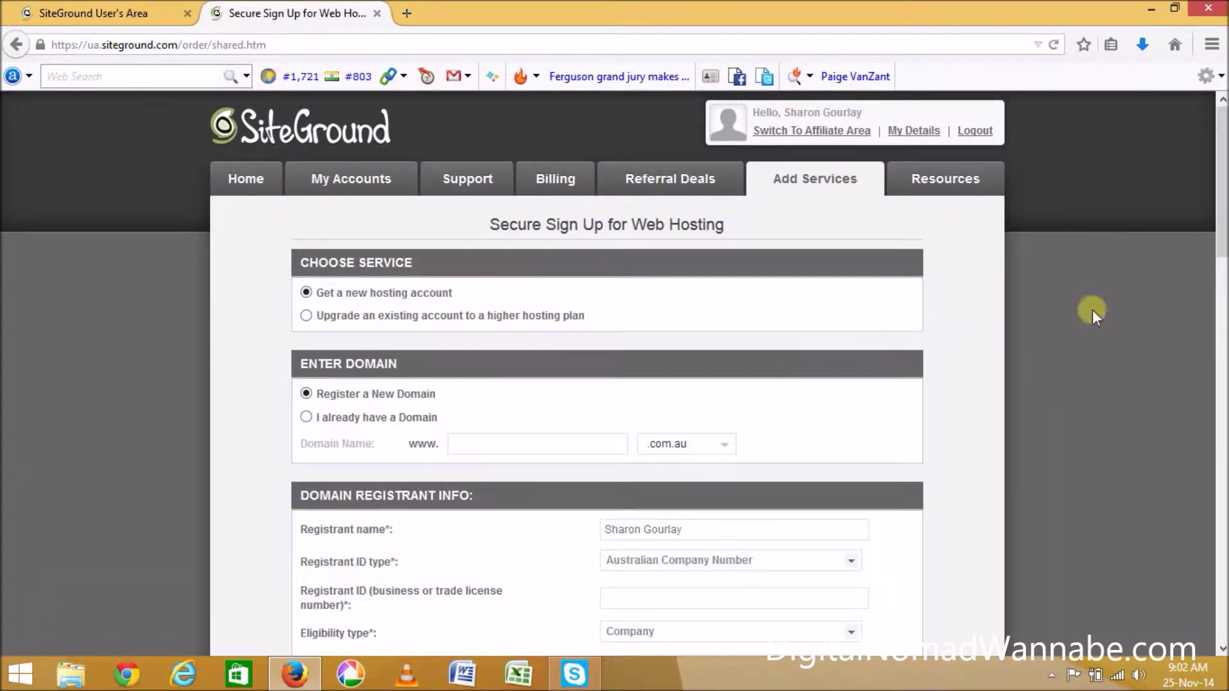
# Choose the option for an already owned domain in the order form and enter the blog's domain name.
pyautogui.scroll(-3, 1114, 282)
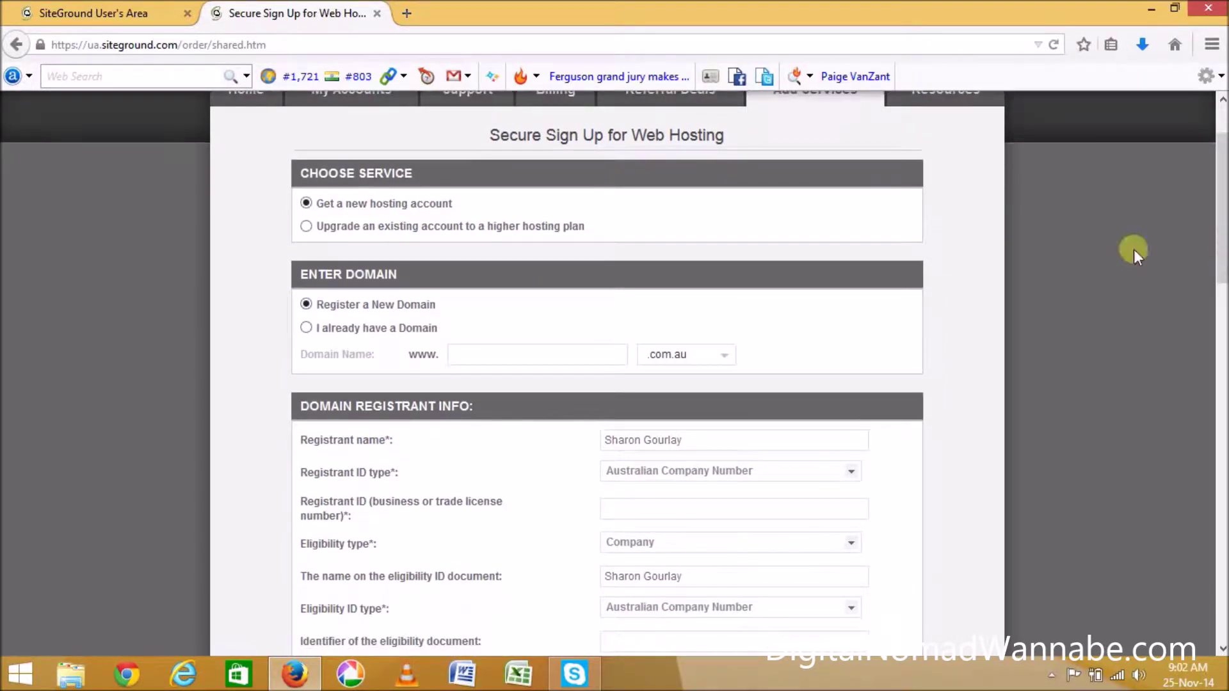
pyautogui.click(306, 329)
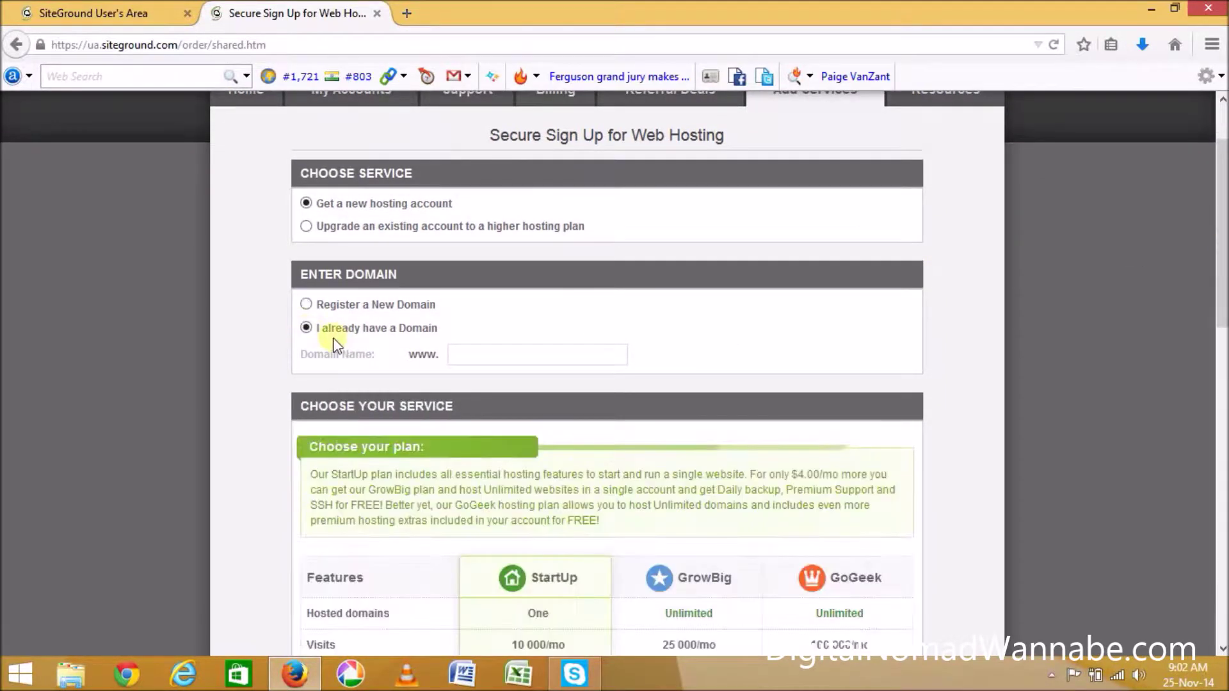
pyautogui.click(478, 355)
pyautogui.write('whers')
pyautogui.press('BackSpace')
pyautogui.press('BackSpace')
pyautogui.write('r')
pyautogui.click(494, 370)
# Switch the order to registering a new domain and select the .com extension.
pyautogui.click(307, 306)
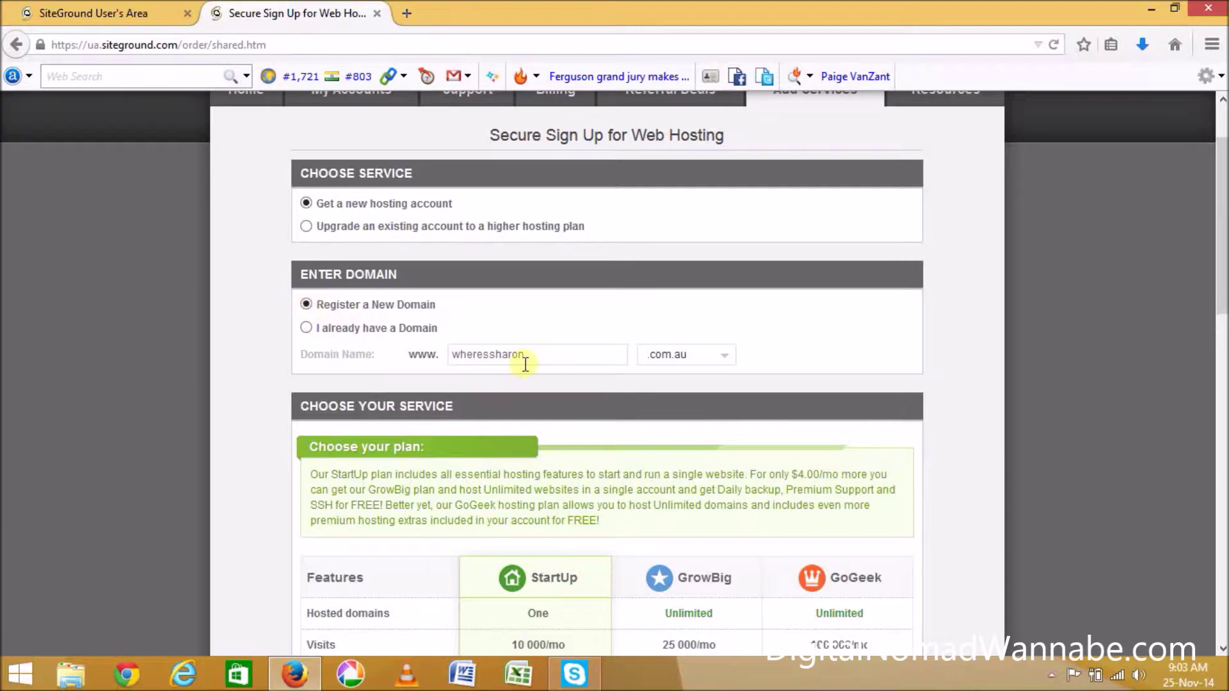
pyautogui.click(691, 364)
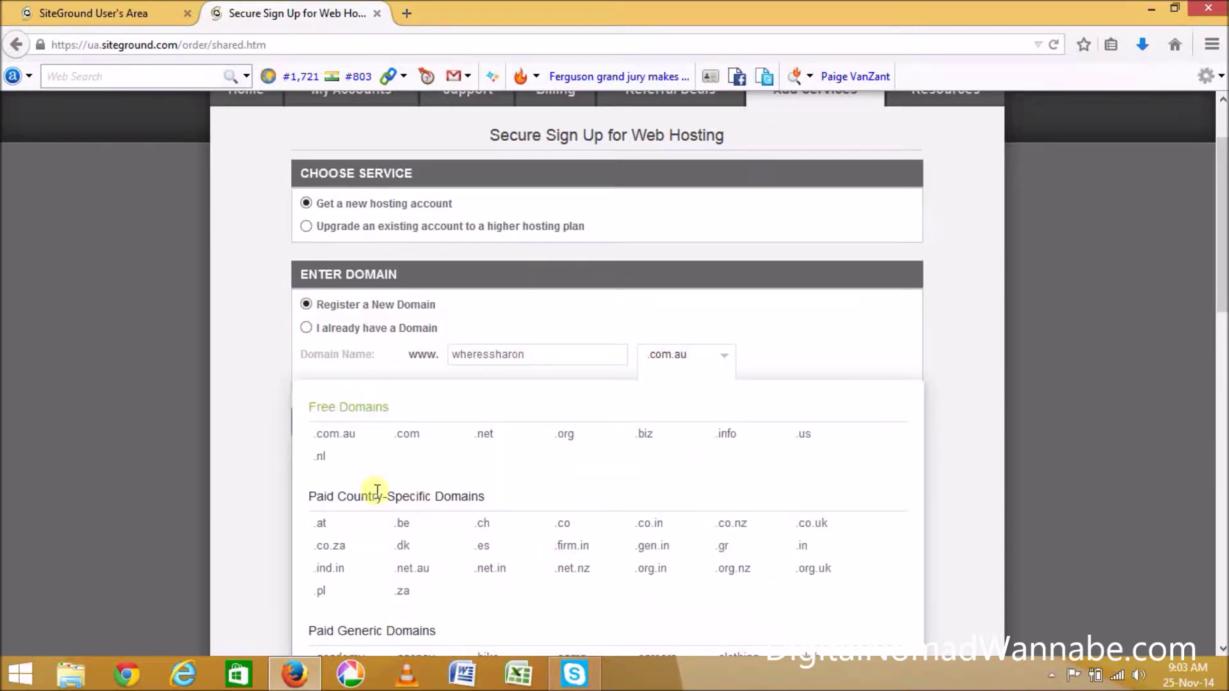
pyautogui.click(408, 438)
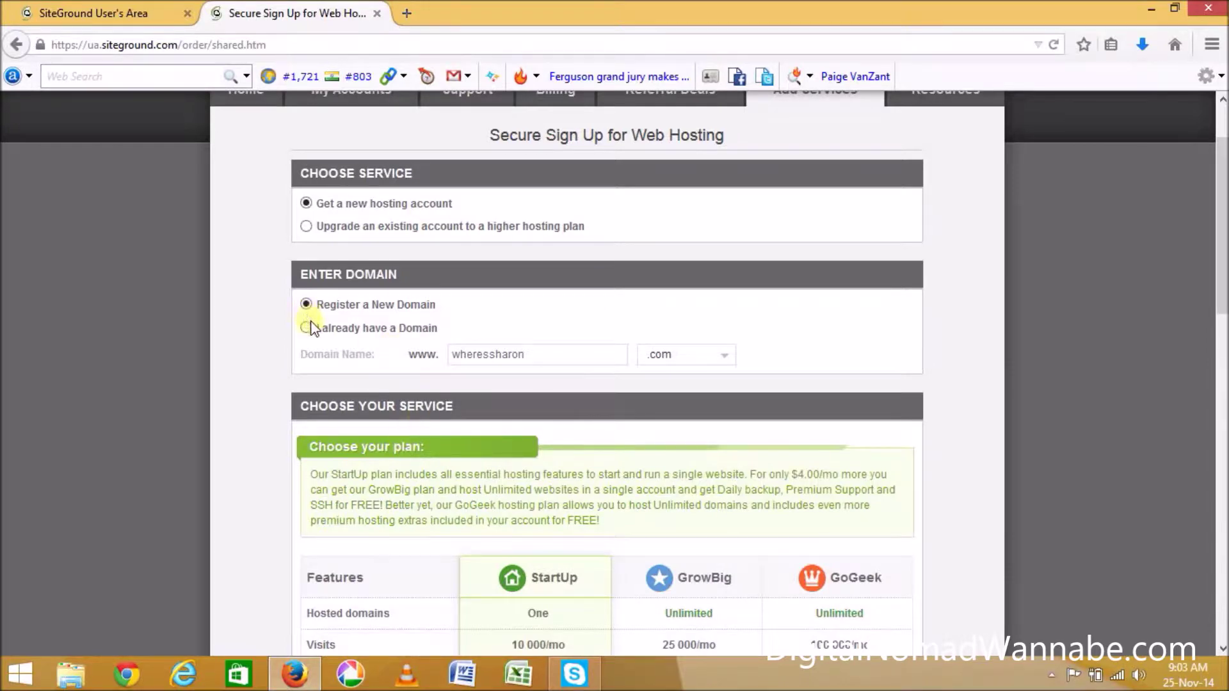
# Set the hosting location in the purchase information to the USA Data Center in Chicago, IL.
pyautogui.scroll(-5, 208, 471)
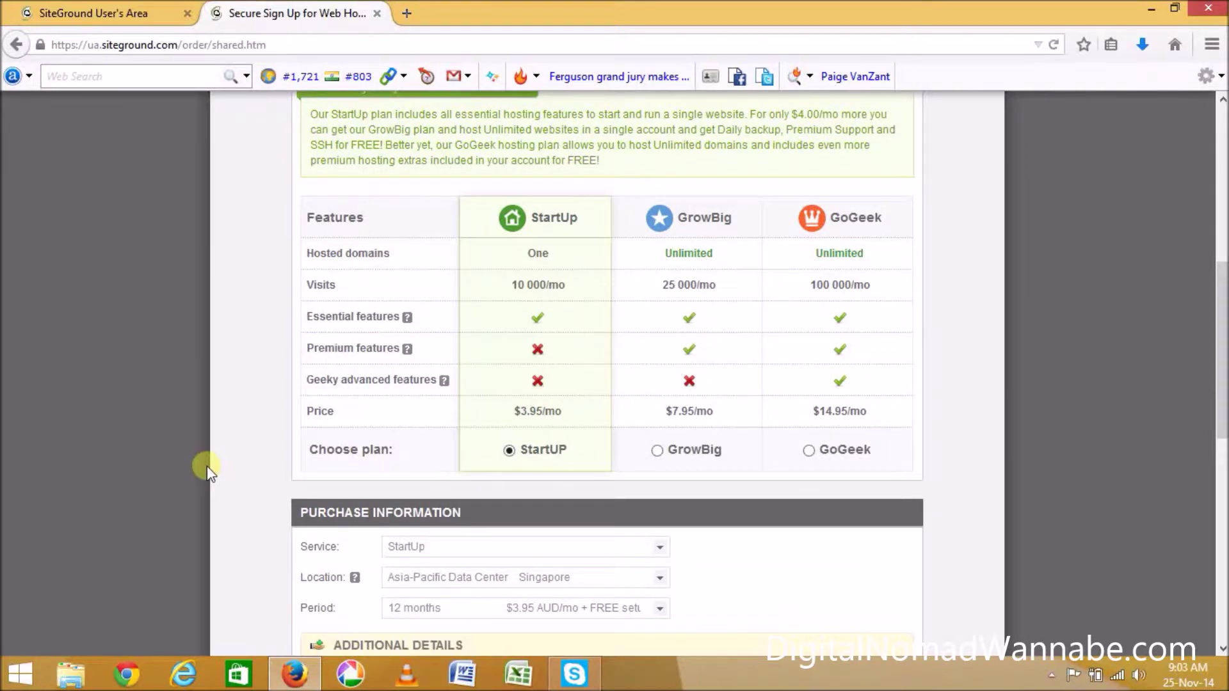
pyautogui.scroll(-1, 208, 471)
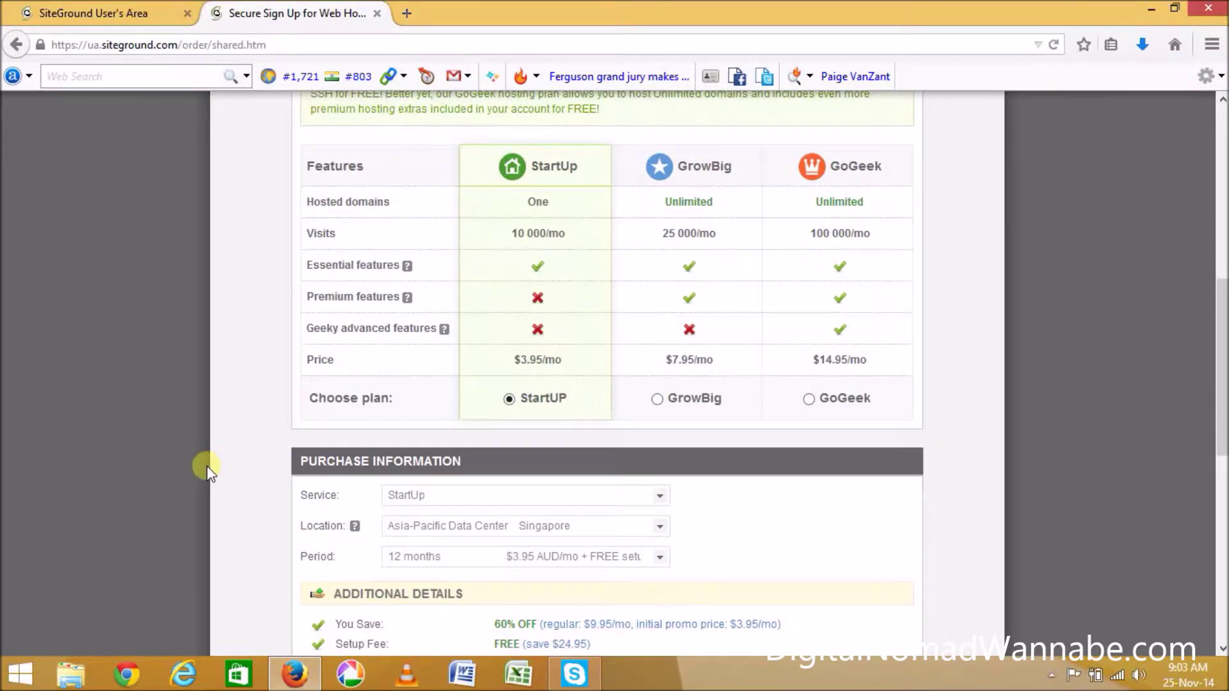
pyautogui.scroll(-1, 208, 471)
pyautogui.scroll(-3, 208, 470)
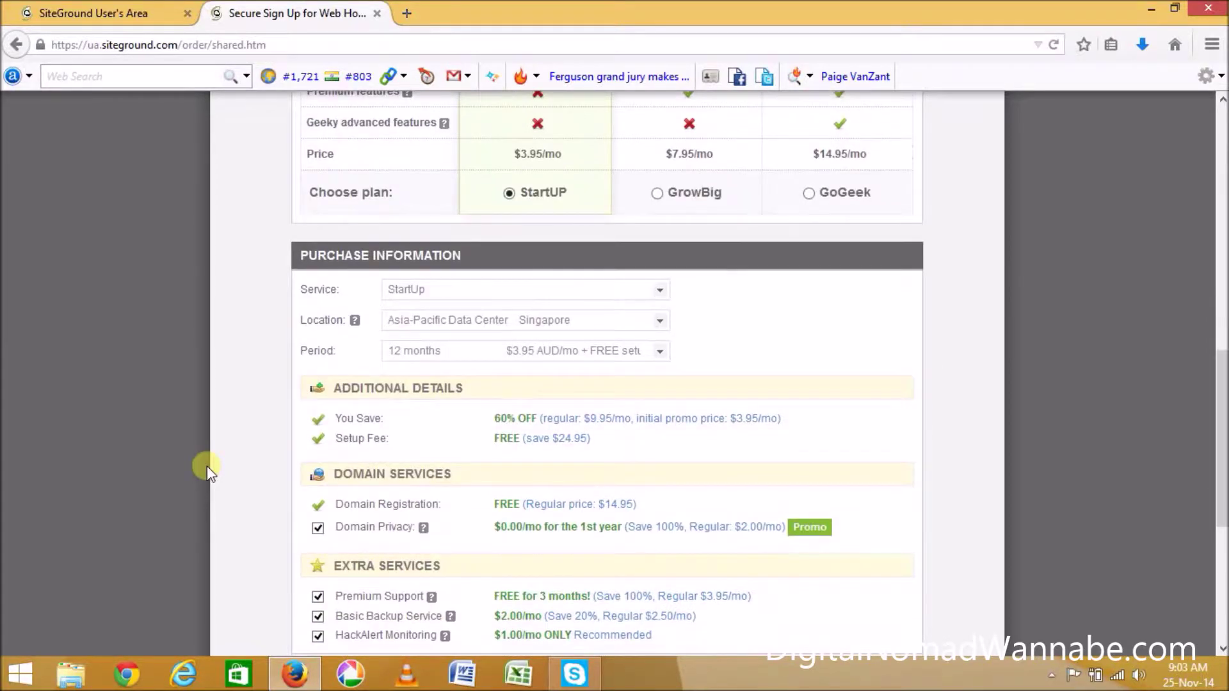
pyautogui.click(640, 296)
pyautogui.click(640, 296)
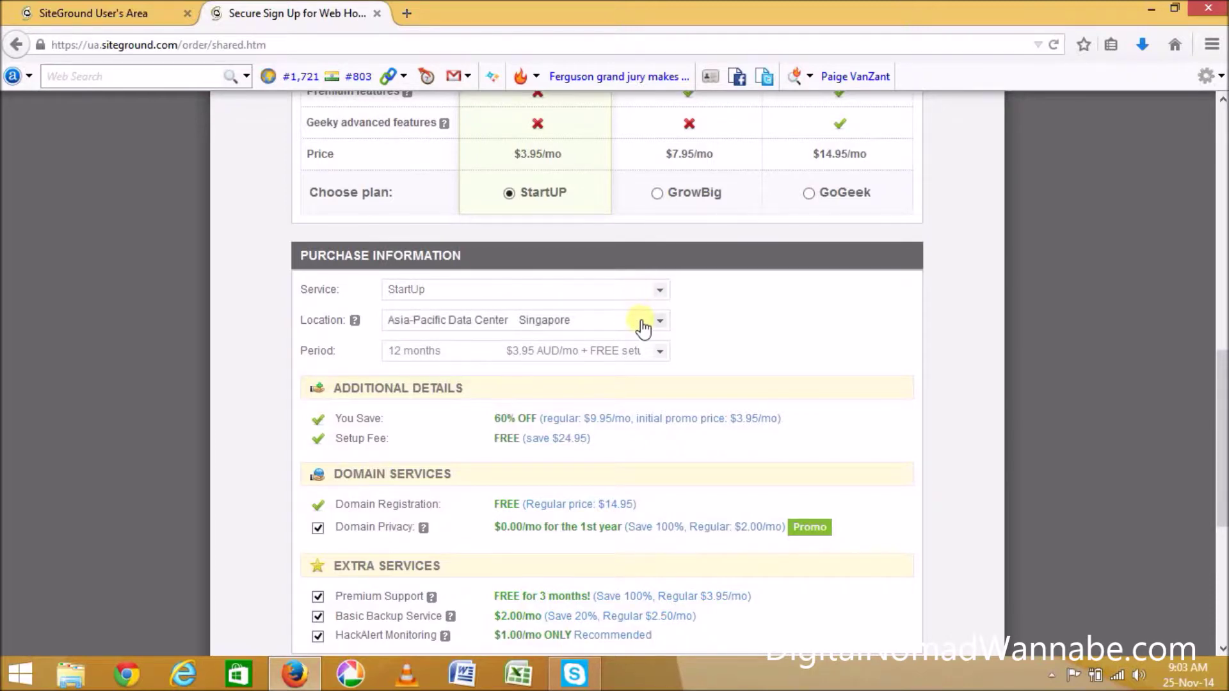
pyautogui.click(643, 329)
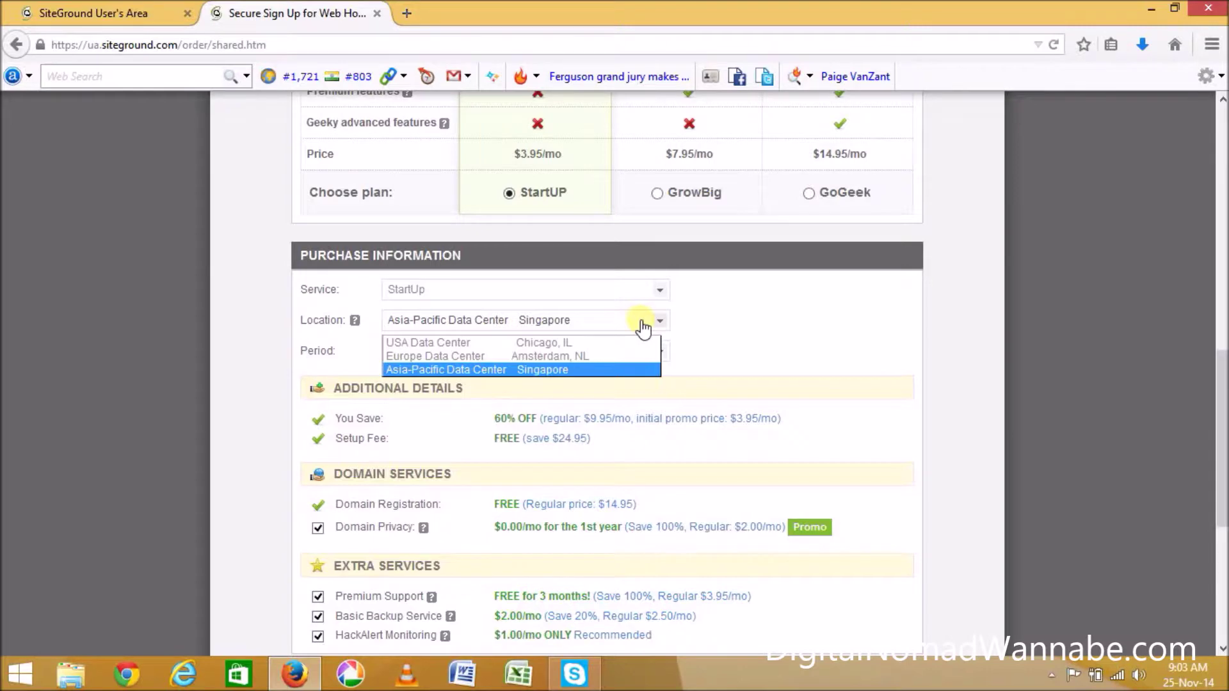
pyautogui.click(596, 344)
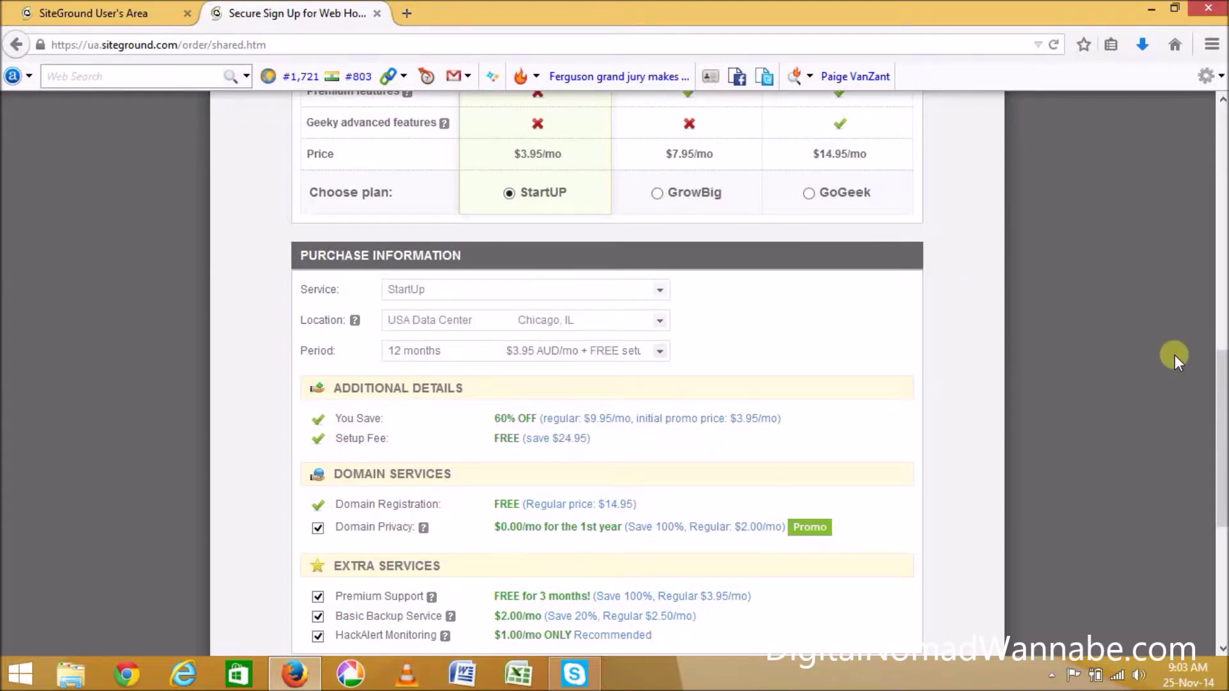
# Select 12 months as the hosting period for the StartUp plan.
pyautogui.moveTo(1222, 393); pyautogui.dragTo(1222, 414)
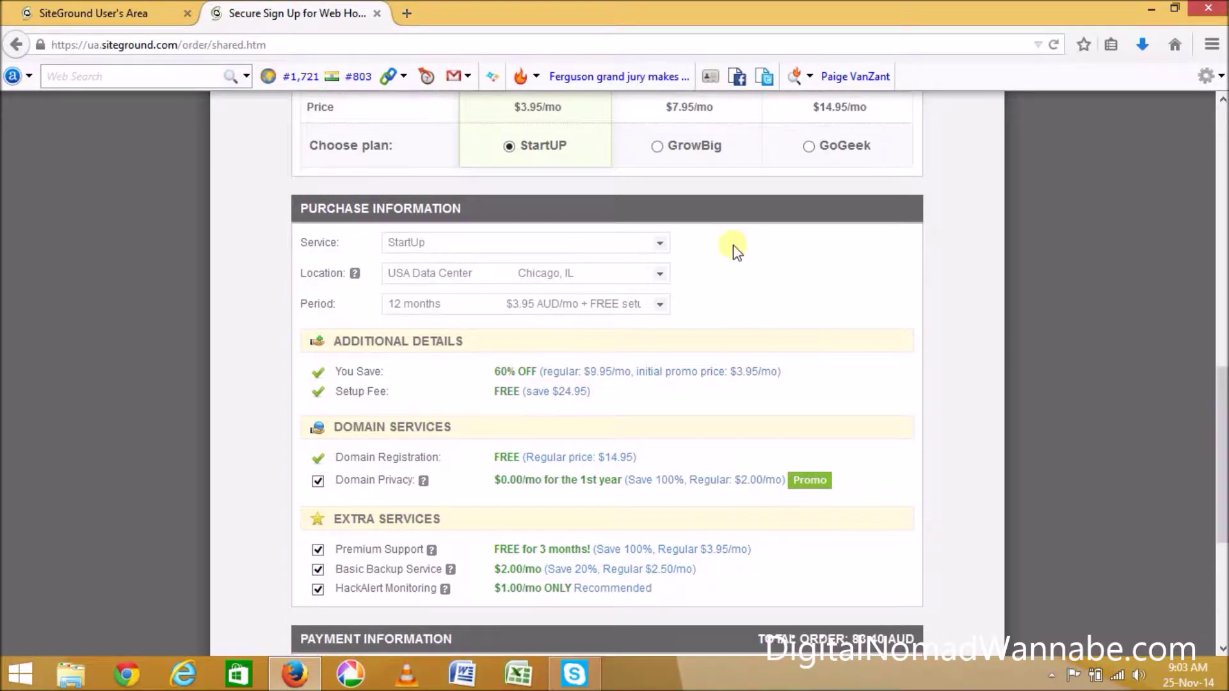
pyautogui.click(660, 310)
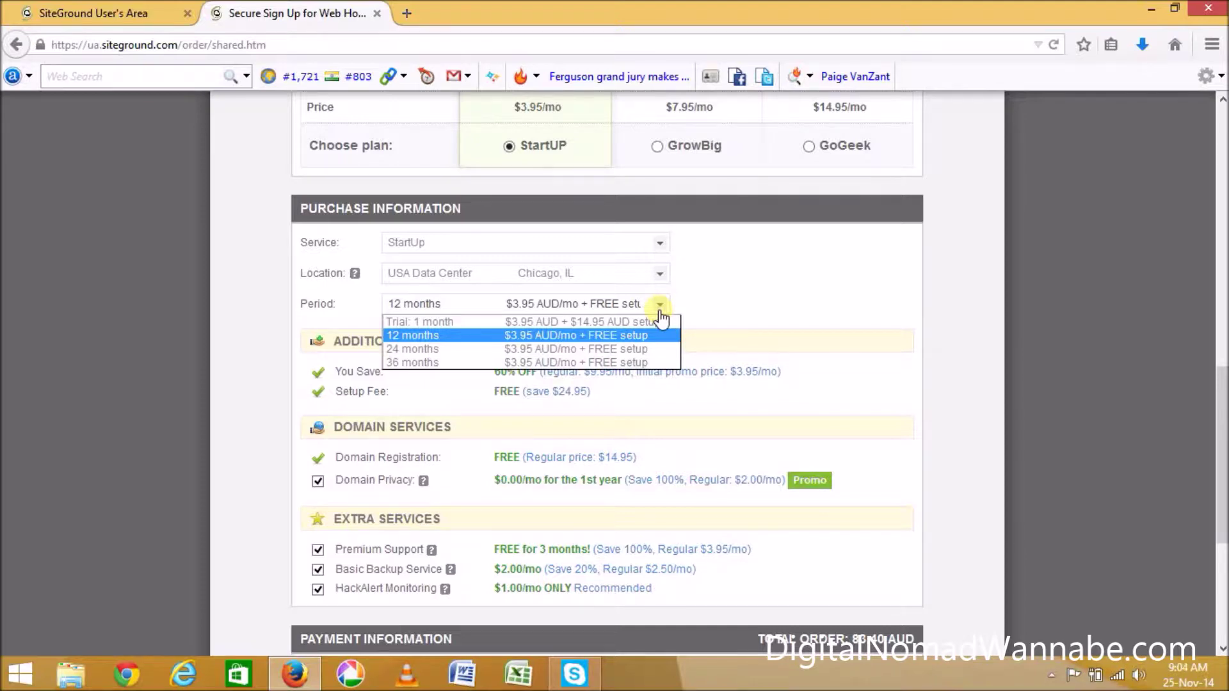
pyautogui.click(621, 337)
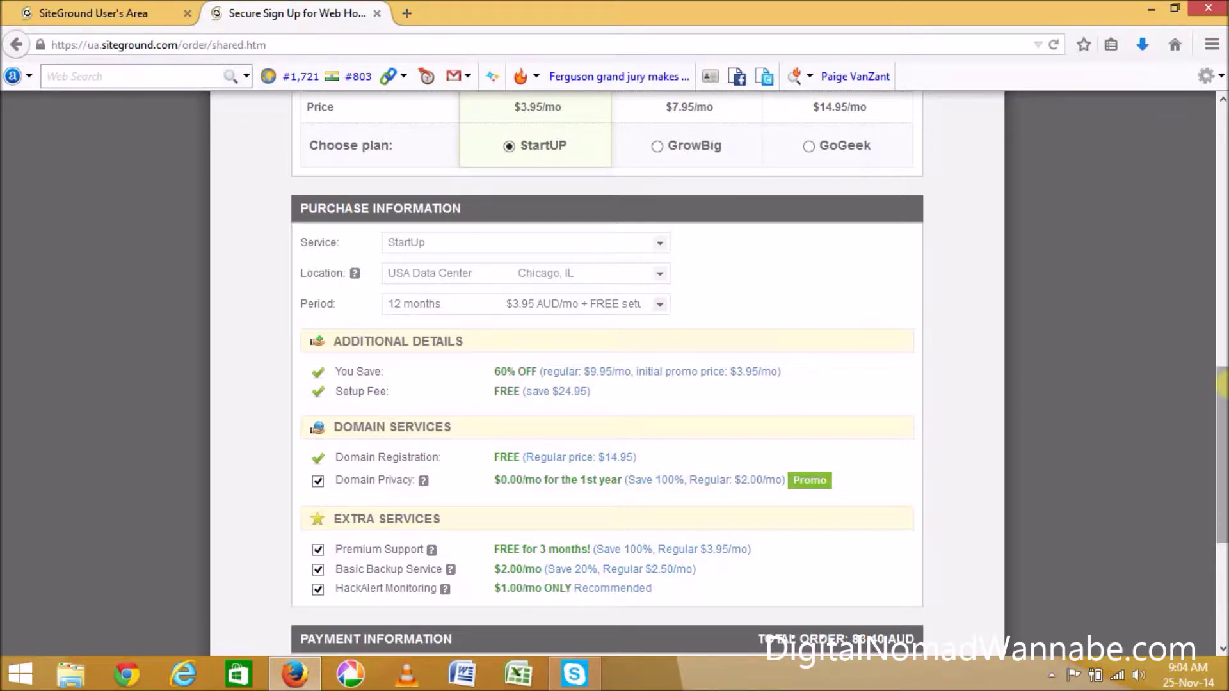
# Remove the Premium Support, Basic Backup Service and HackAlert Monitoring extras from the order.
pyautogui.moveTo(1223, 379); pyautogui.dragTo(1223, 425)
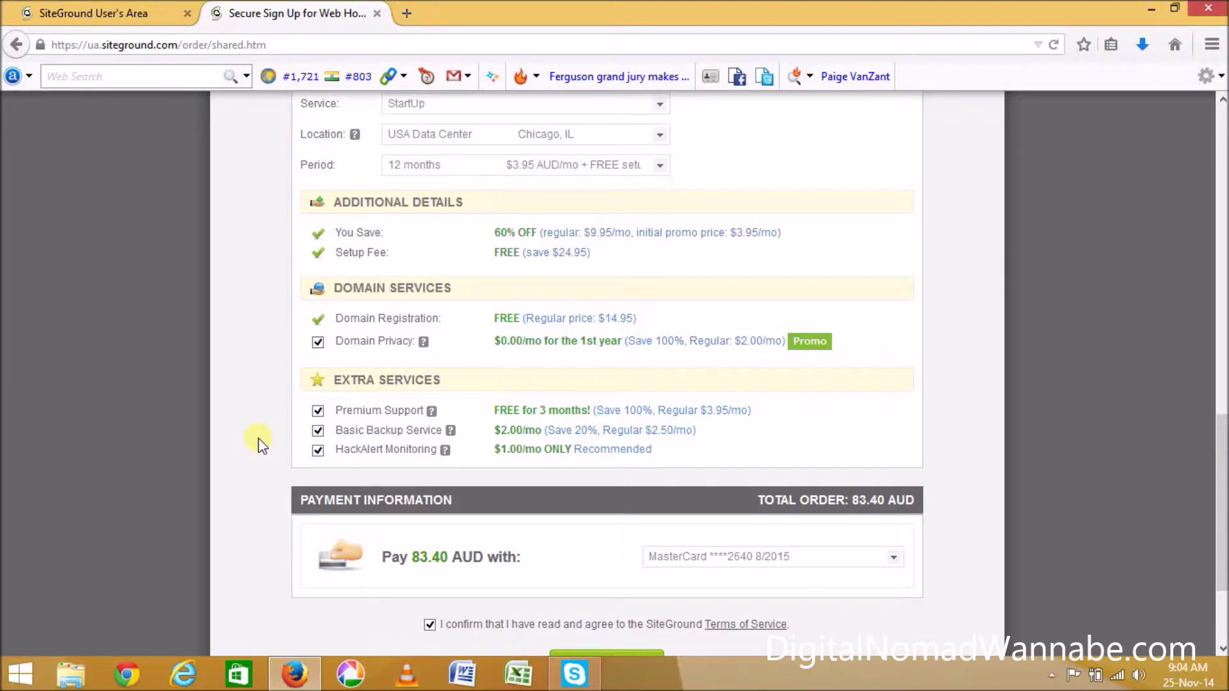
pyautogui.scroll(-3, 259, 442)
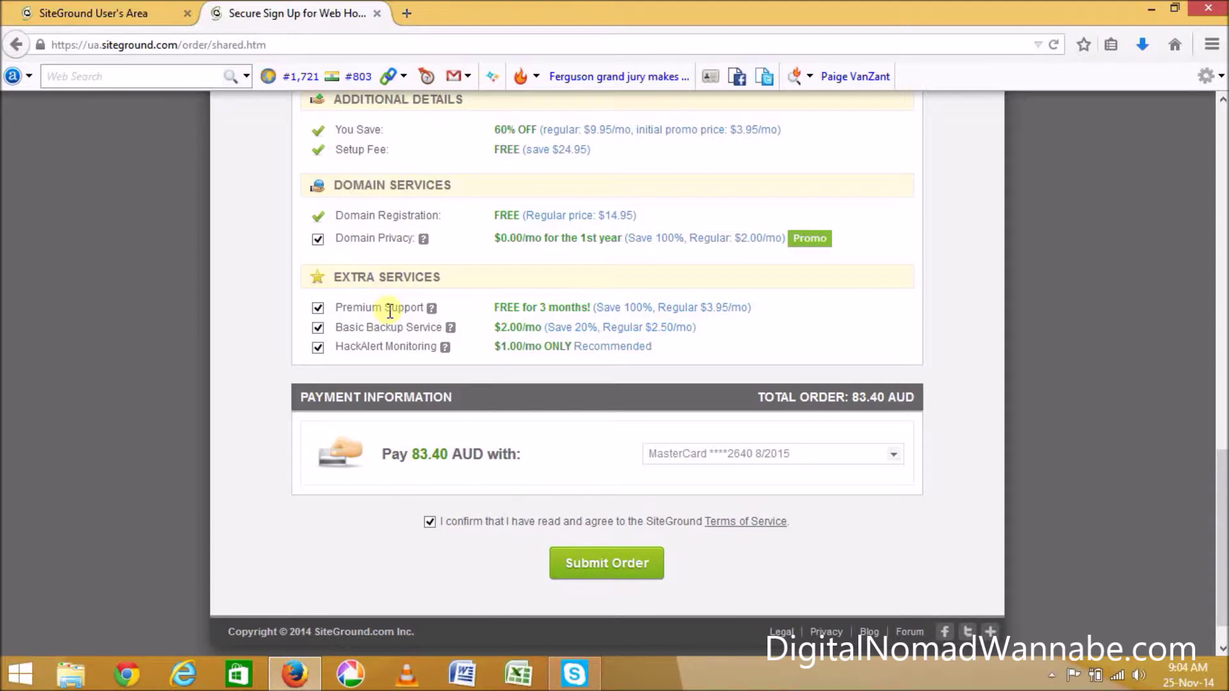
pyautogui.click(317, 308)
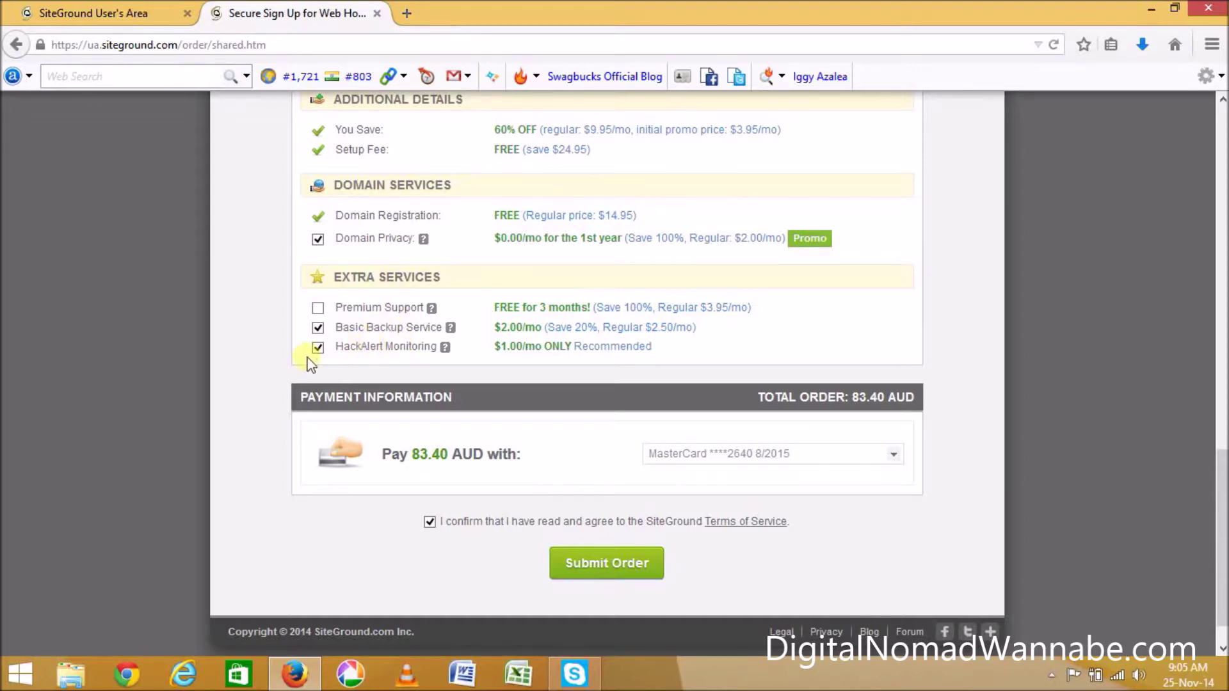
pyautogui.click(317, 327)
pyautogui.click(318, 347)
# Switch to the User's Area, open the management page for testblogaccount.com and highlight each of its two DNS name servers.
pyautogui.click(134, 11)
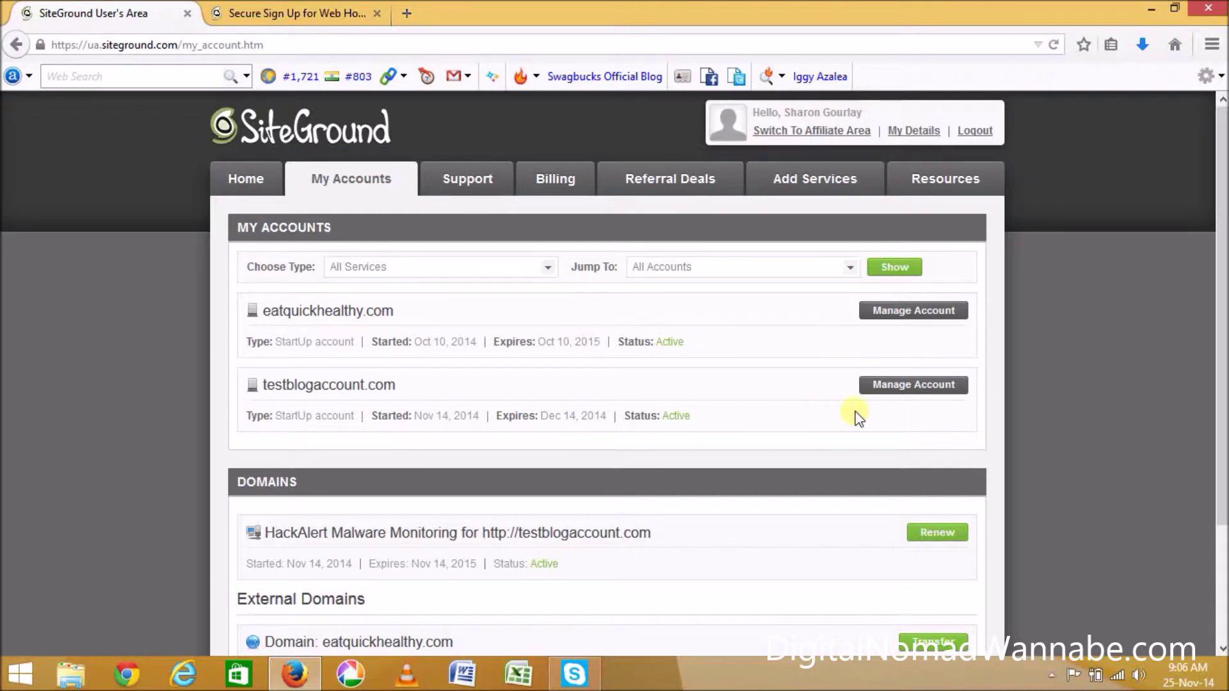
pyautogui.click(891, 396)
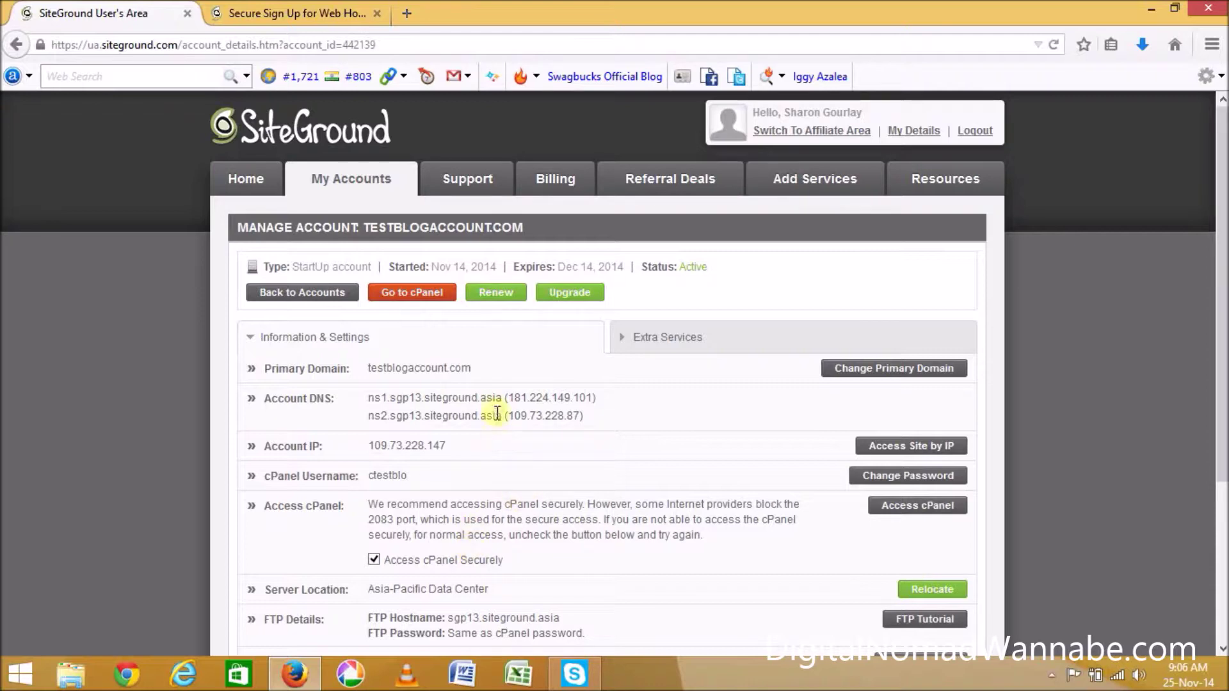
pyautogui.moveTo(503, 398); pyautogui.dragTo(370, 397)
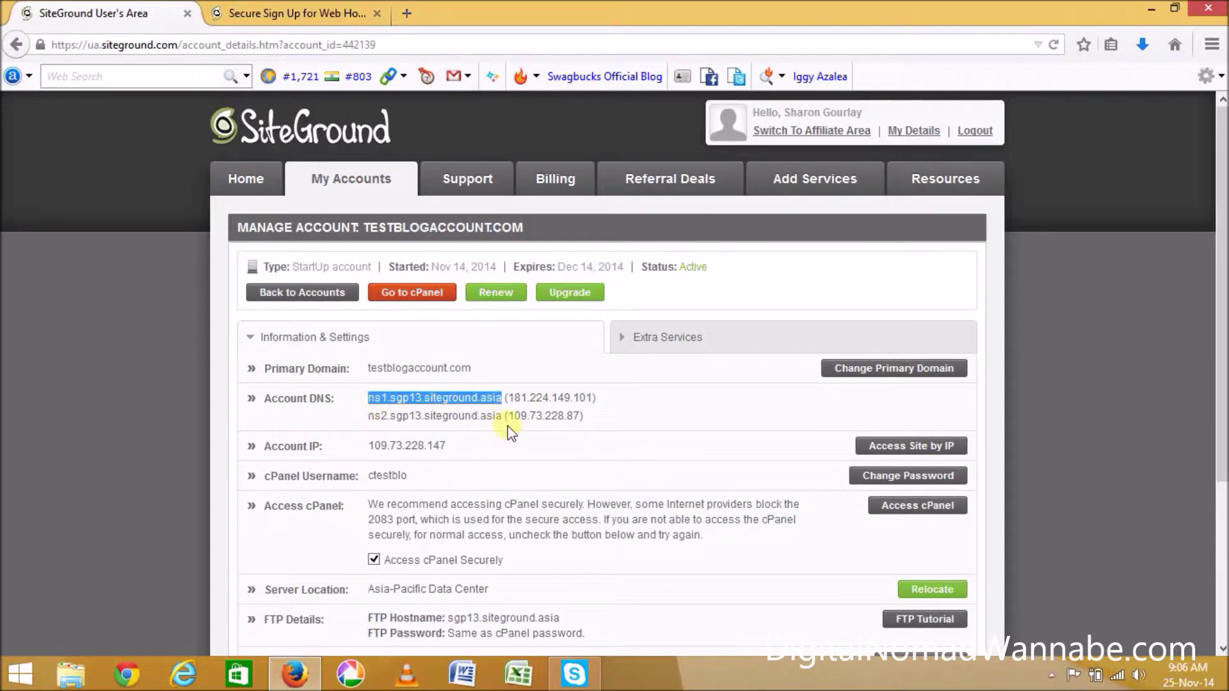
pyautogui.moveTo(502, 415); pyautogui.dragTo(373, 422)
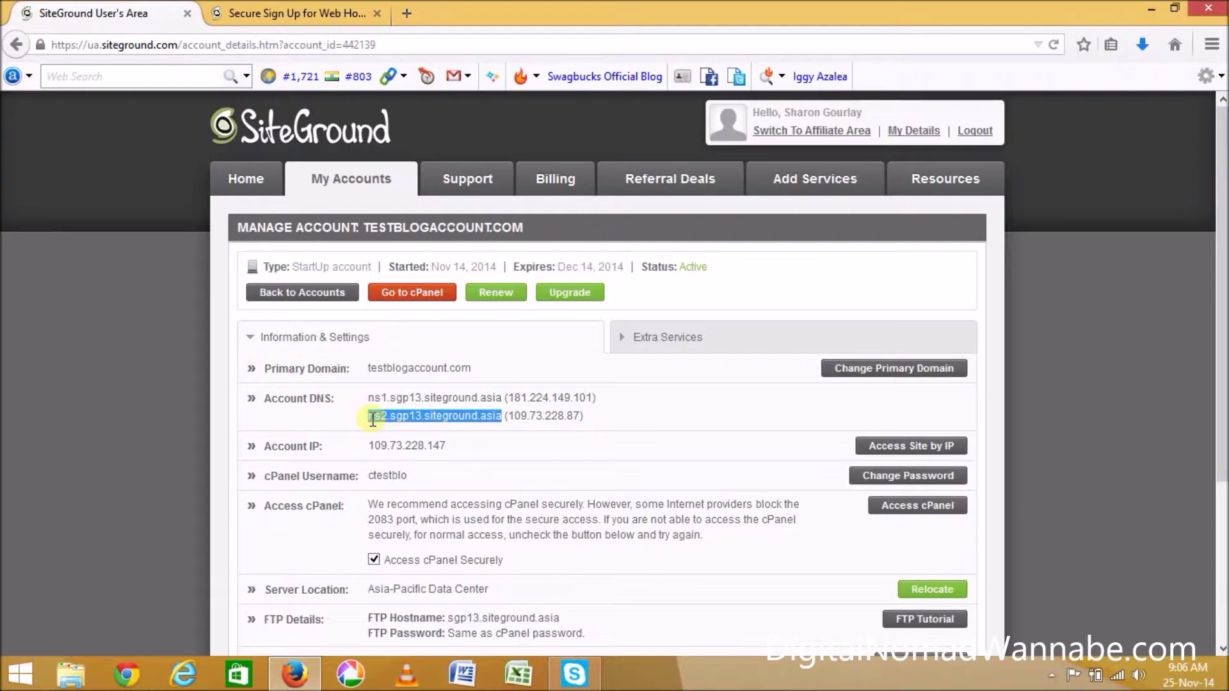
pyautogui.moveTo(373, 421); pyautogui.dragTo(368, 418)
# Enter the account's cPanel with secure access and open the WordPress autoinstaller.
pyautogui.click(402, 296)
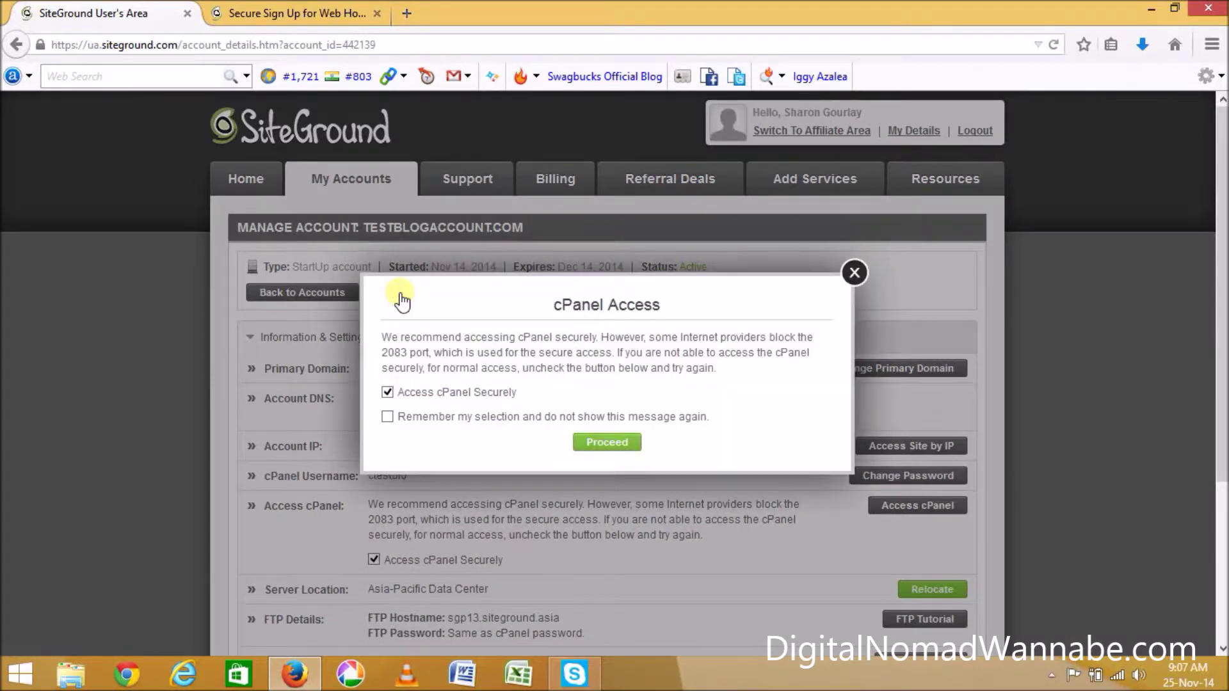
pyautogui.click(606, 448)
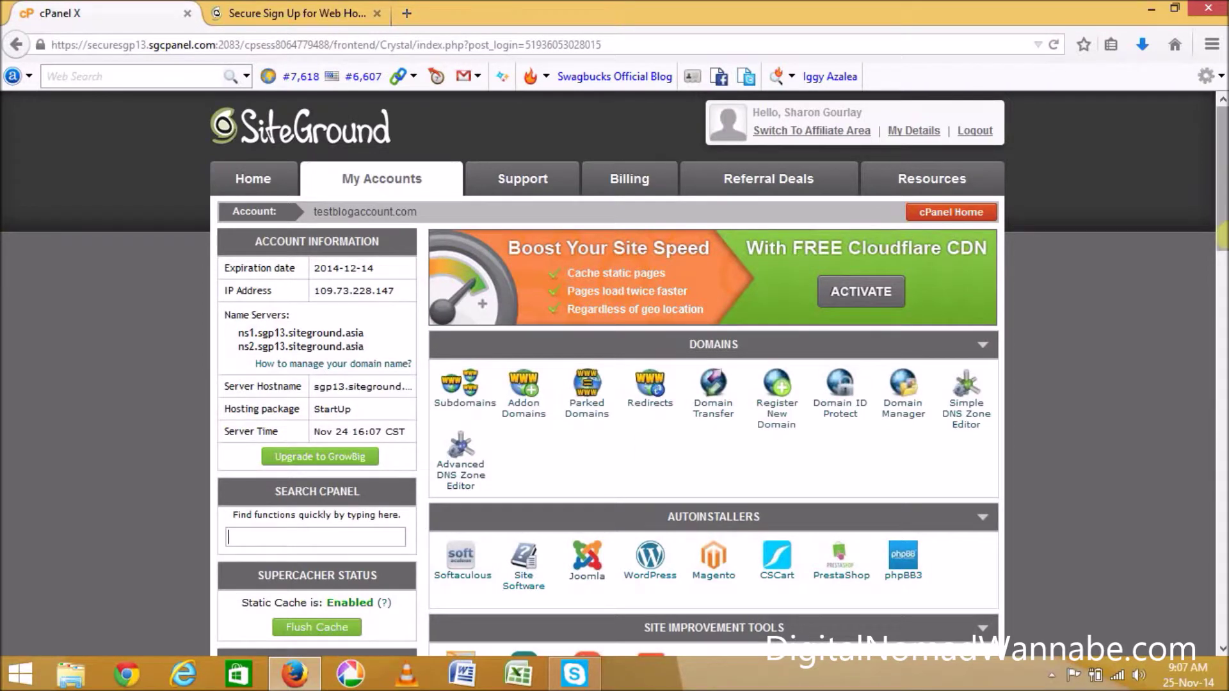
pyautogui.scroll(-1, 1222, 199)
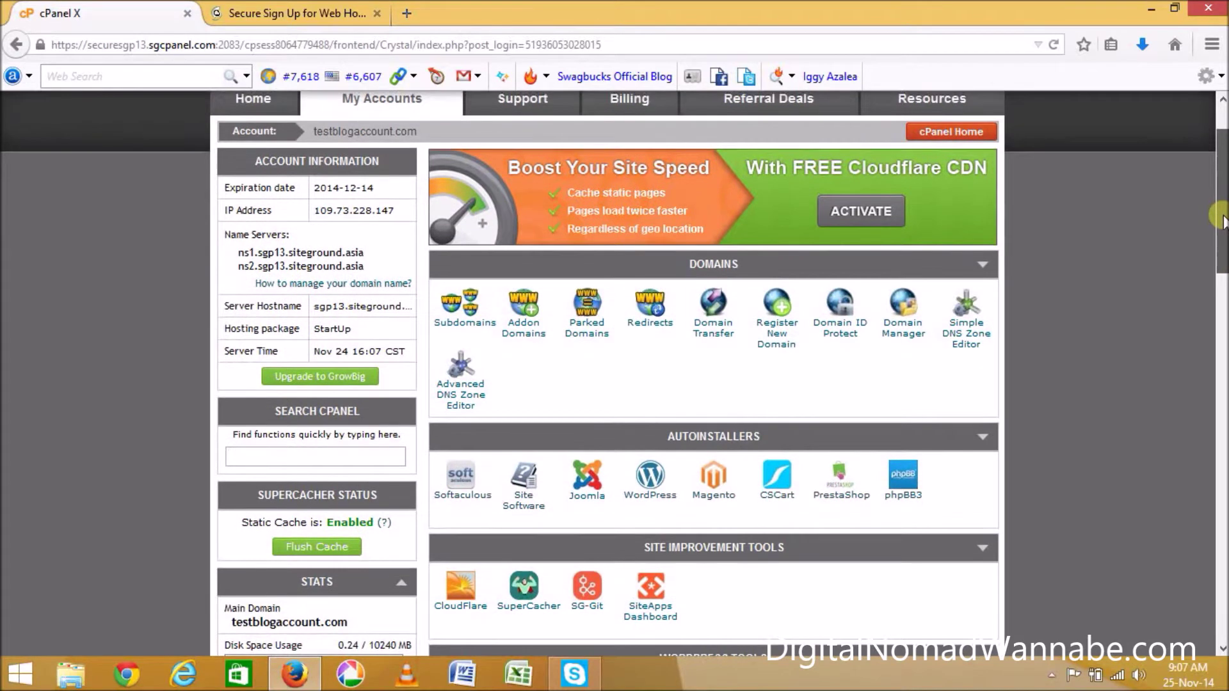
pyautogui.click(652, 481)
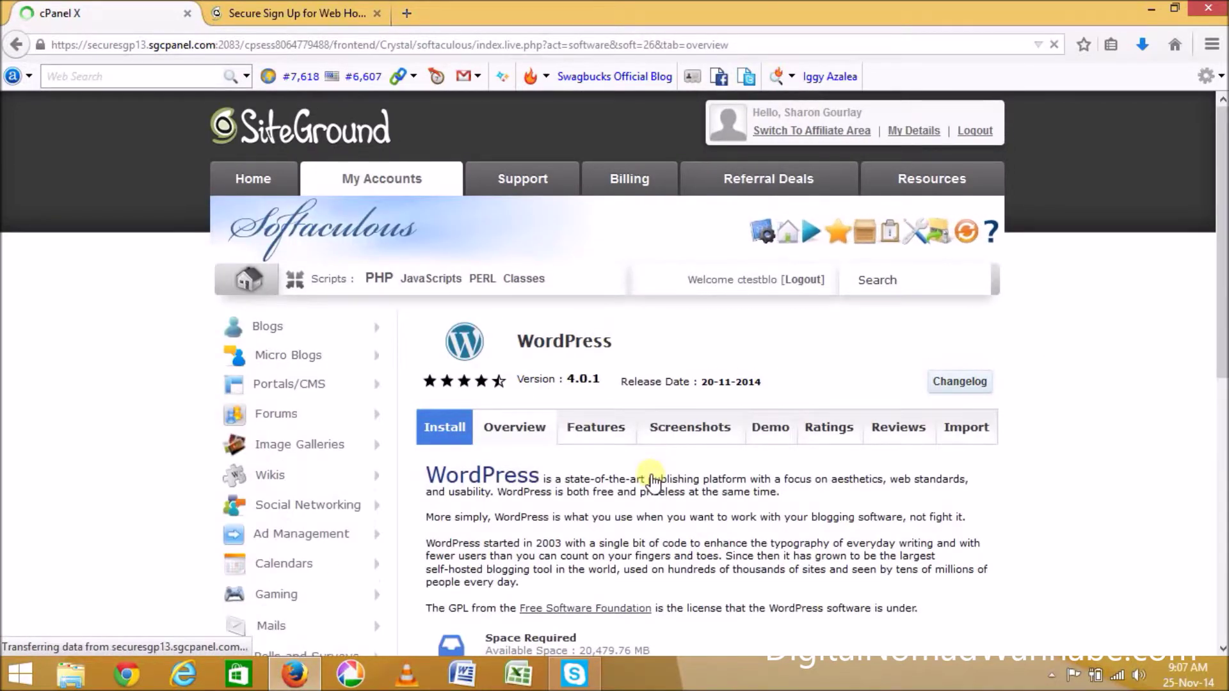
pyautogui.scroll(-3, 1222, 329)
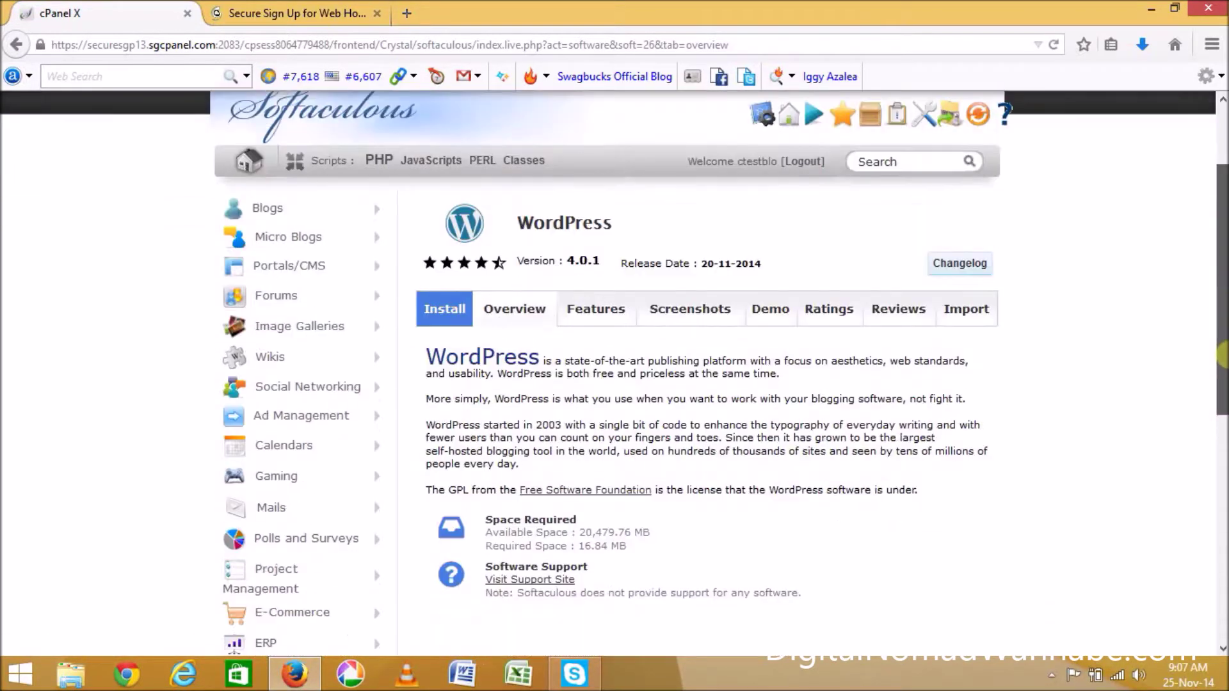
pyautogui.moveTo(1223, 381); pyautogui.dragTo(1223, 405)
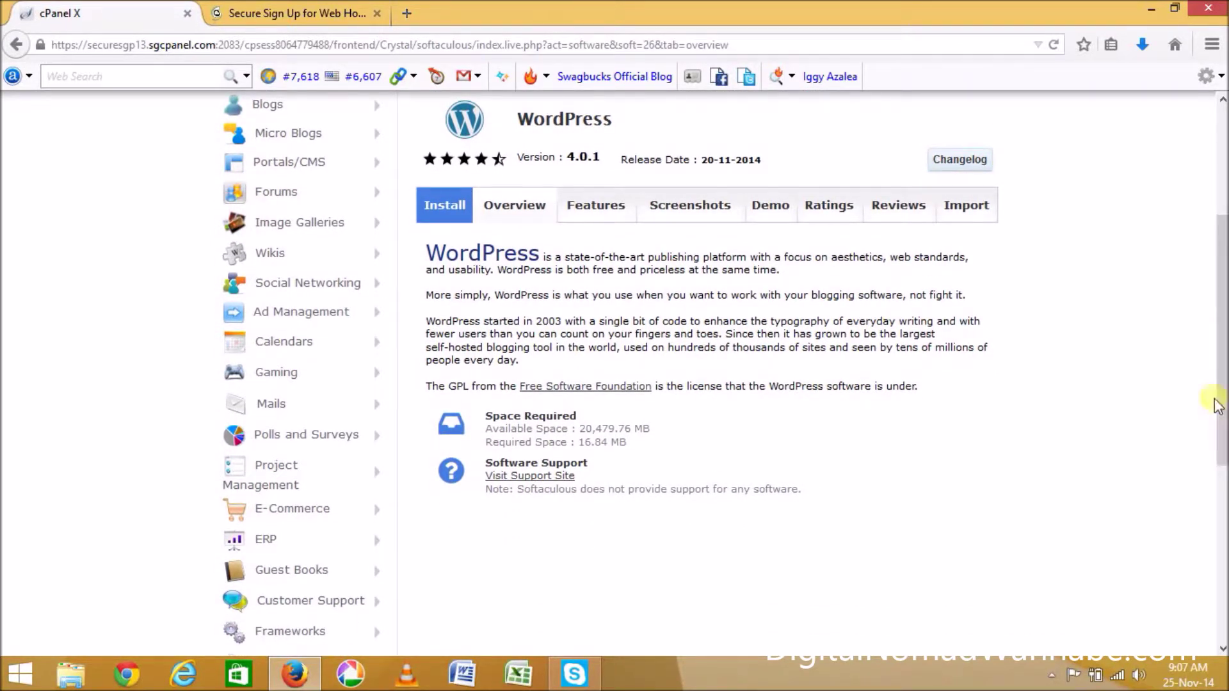
pyautogui.click(452, 204)
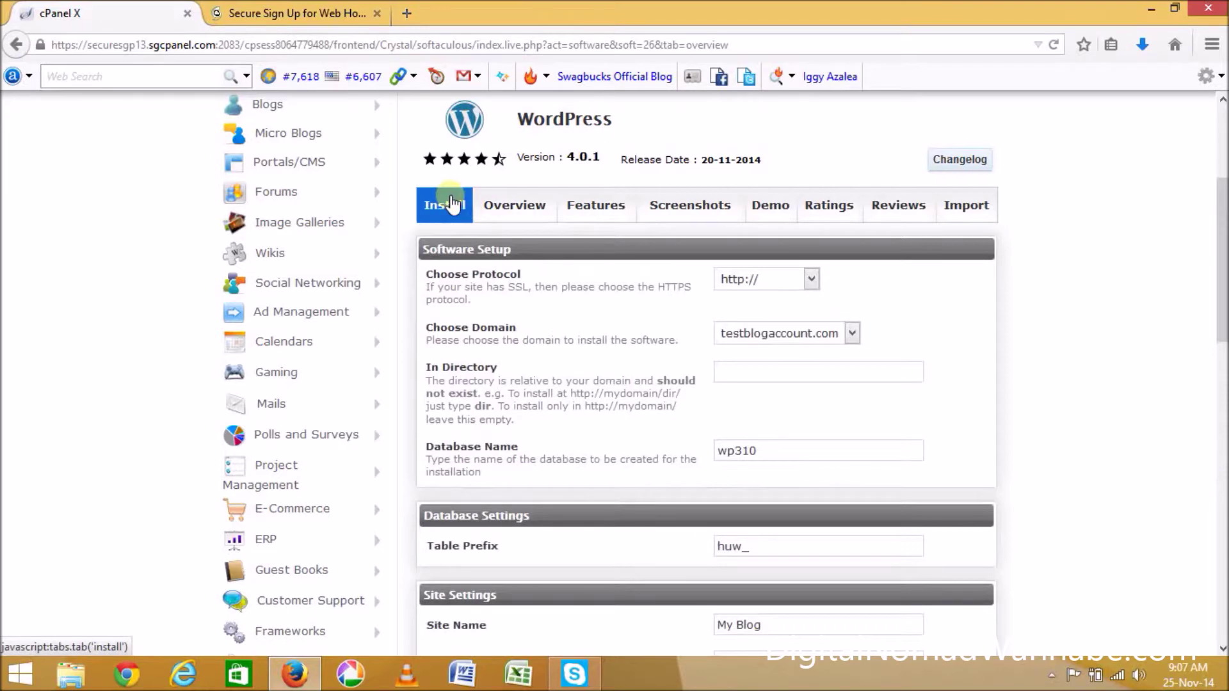
pyautogui.click(809, 282)
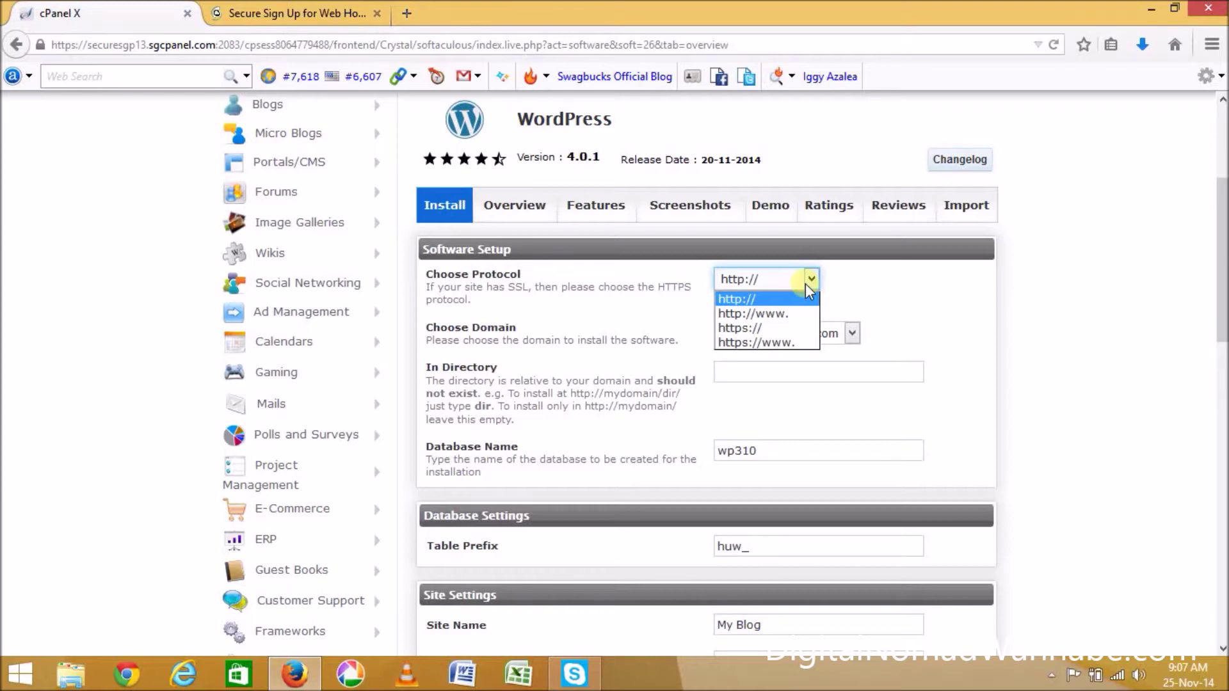
pyautogui.click(794, 314)
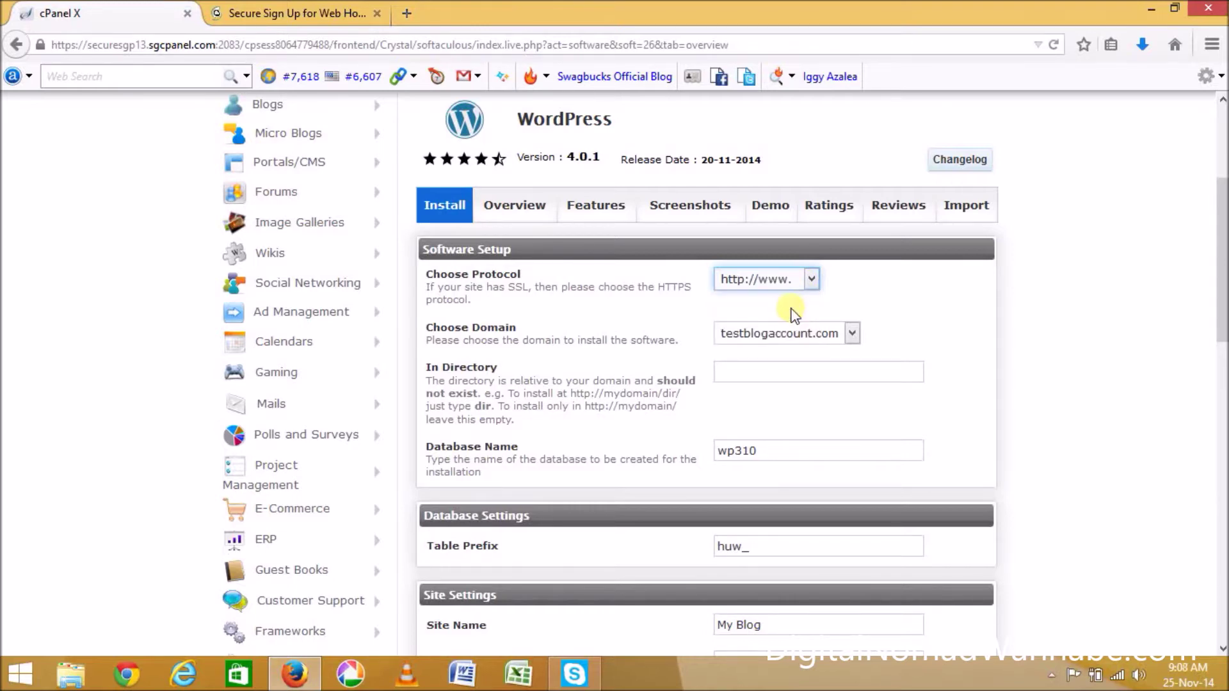
# Keep testblogaccount.com as the installation domain and set the database name to jdklajd.
pyautogui.click(810, 339)
pyautogui.click(811, 339)
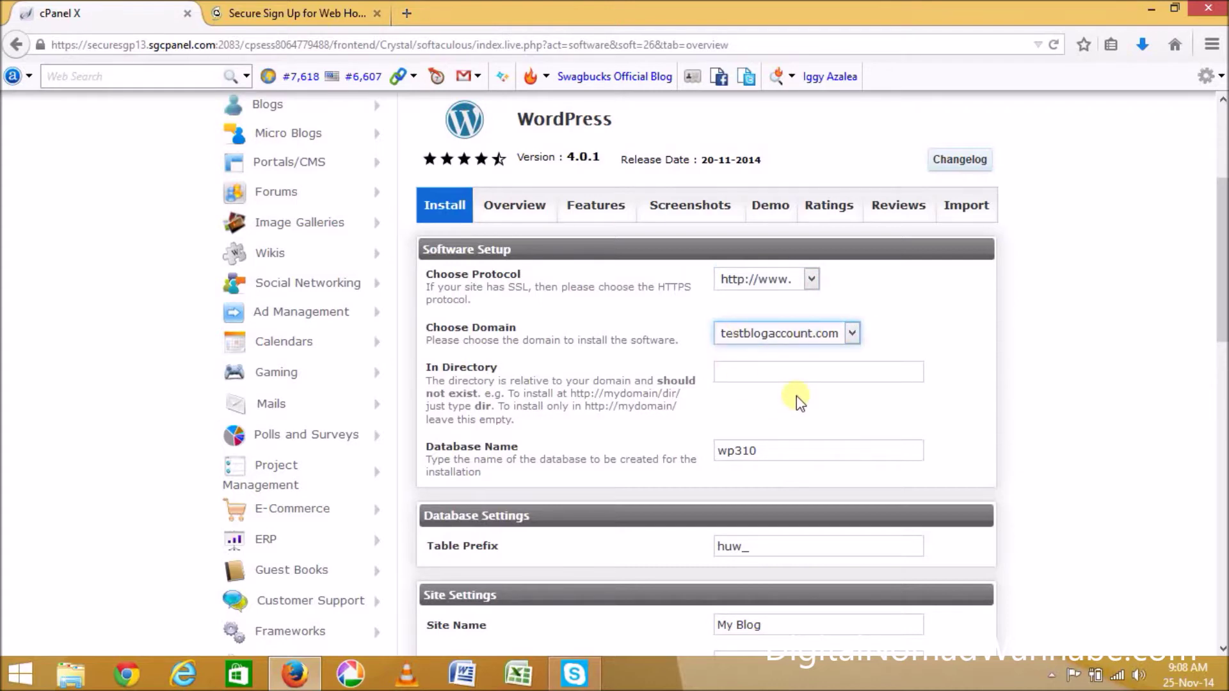
pyautogui.scroll(-2, 1222, 288)
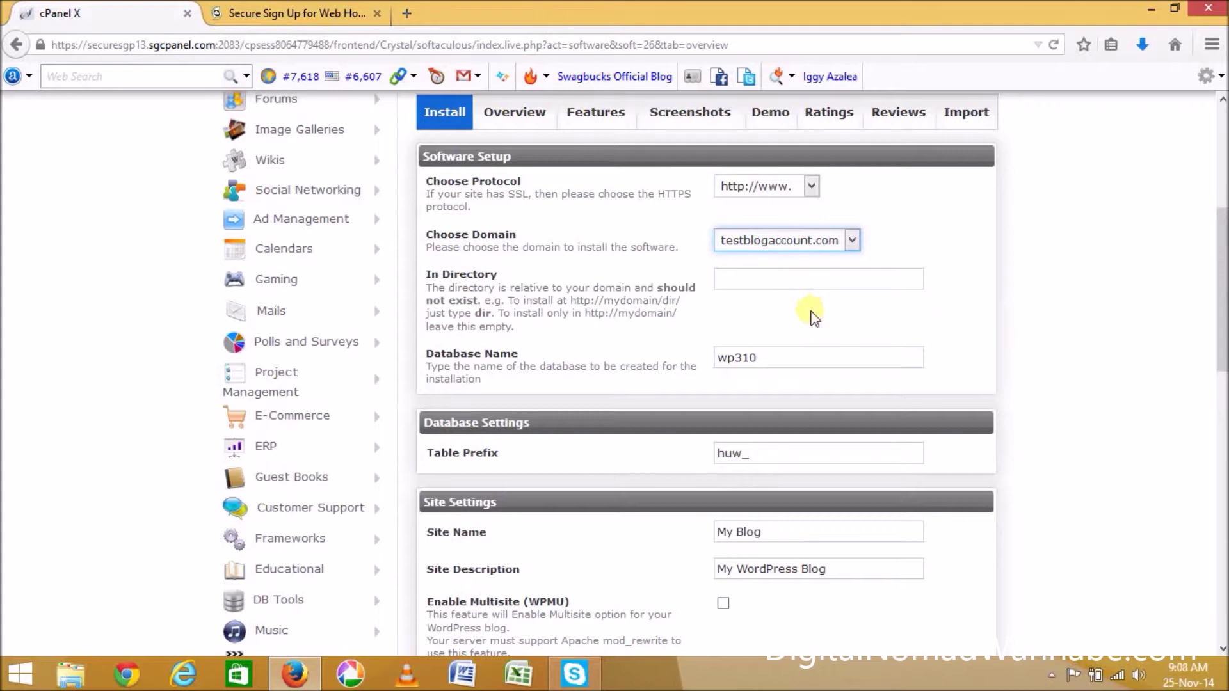
pyautogui.doubleClick(767, 358)
pyautogui.write('jdklajd')
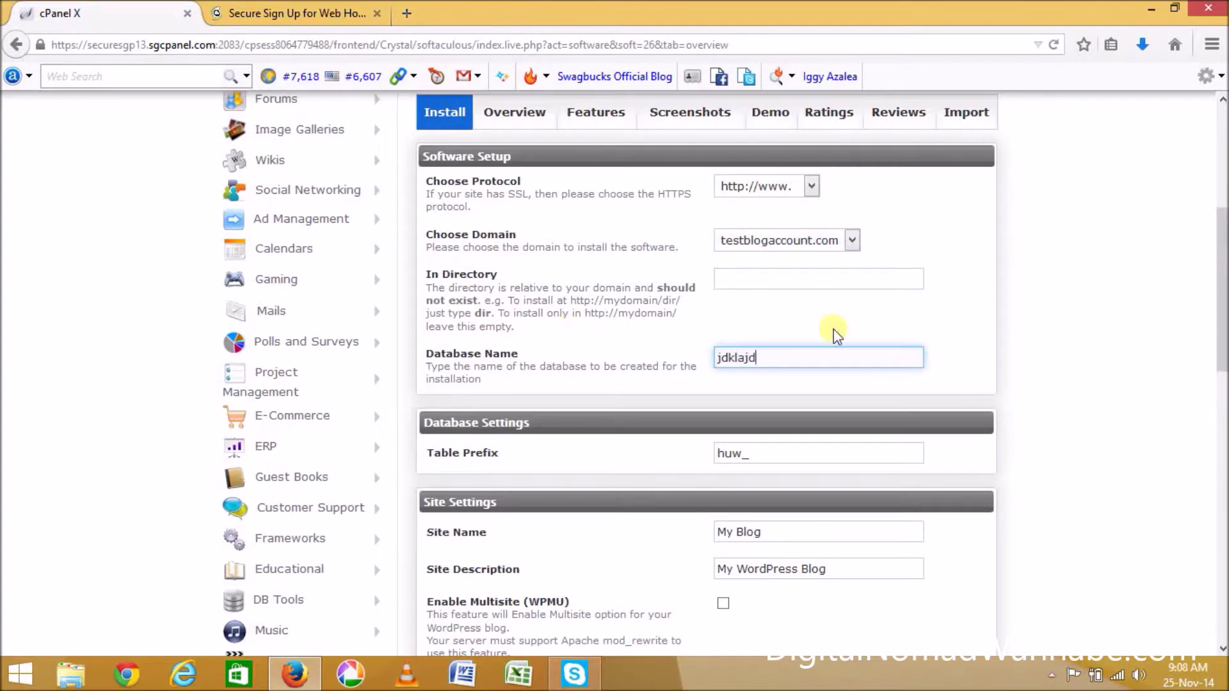
# Set the site name to Test Blog Account and the site description to My Great test Blog.
pyautogui.scroll(-5, 1223, 318)
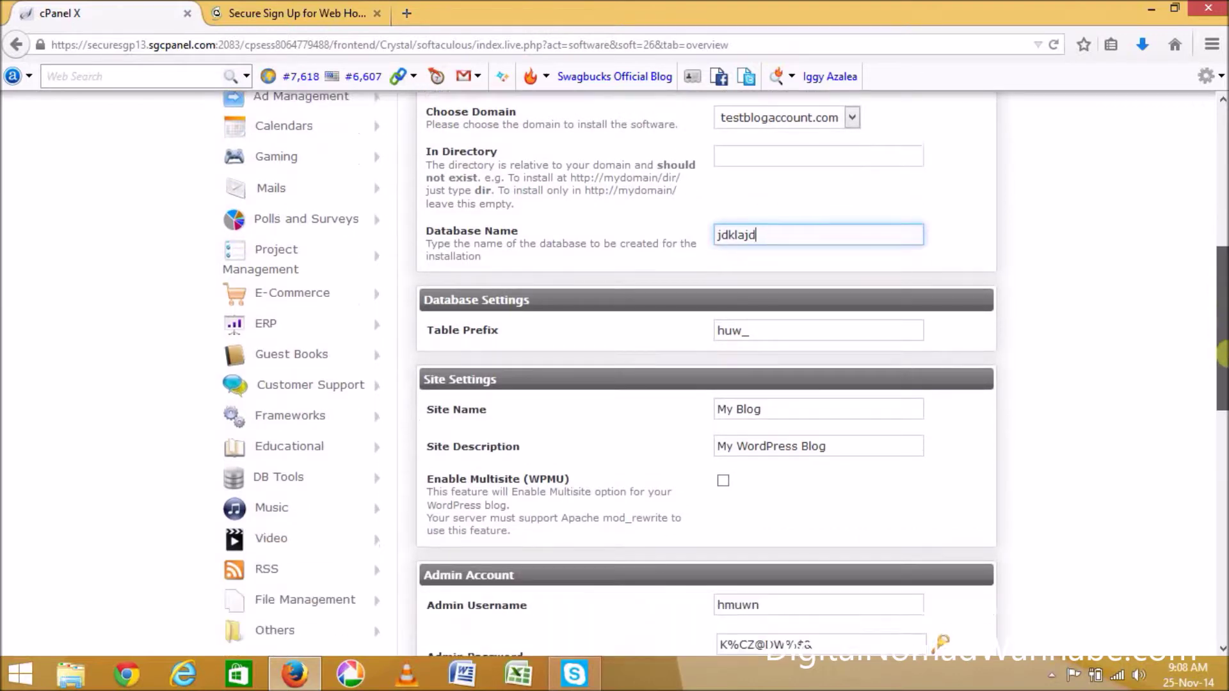
pyautogui.click(802, 374)
pyautogui.moveTo(802, 375); pyautogui.dragTo(633, 373)
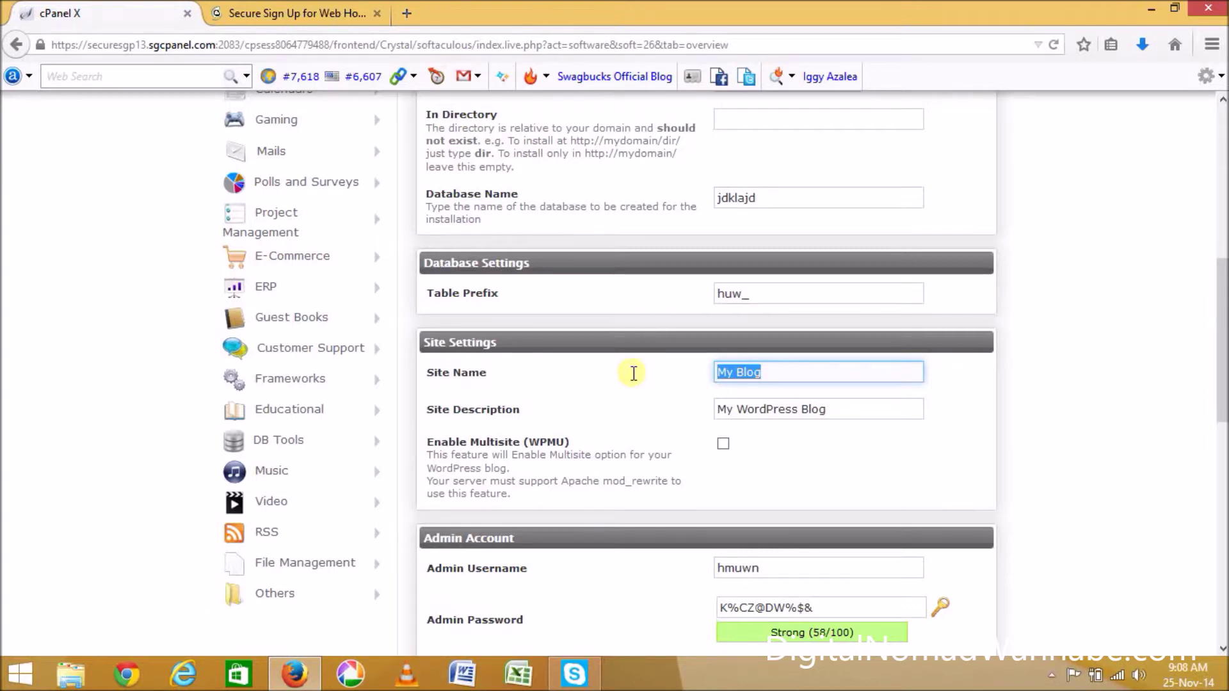
pyautogui.write('Test Blog Account')
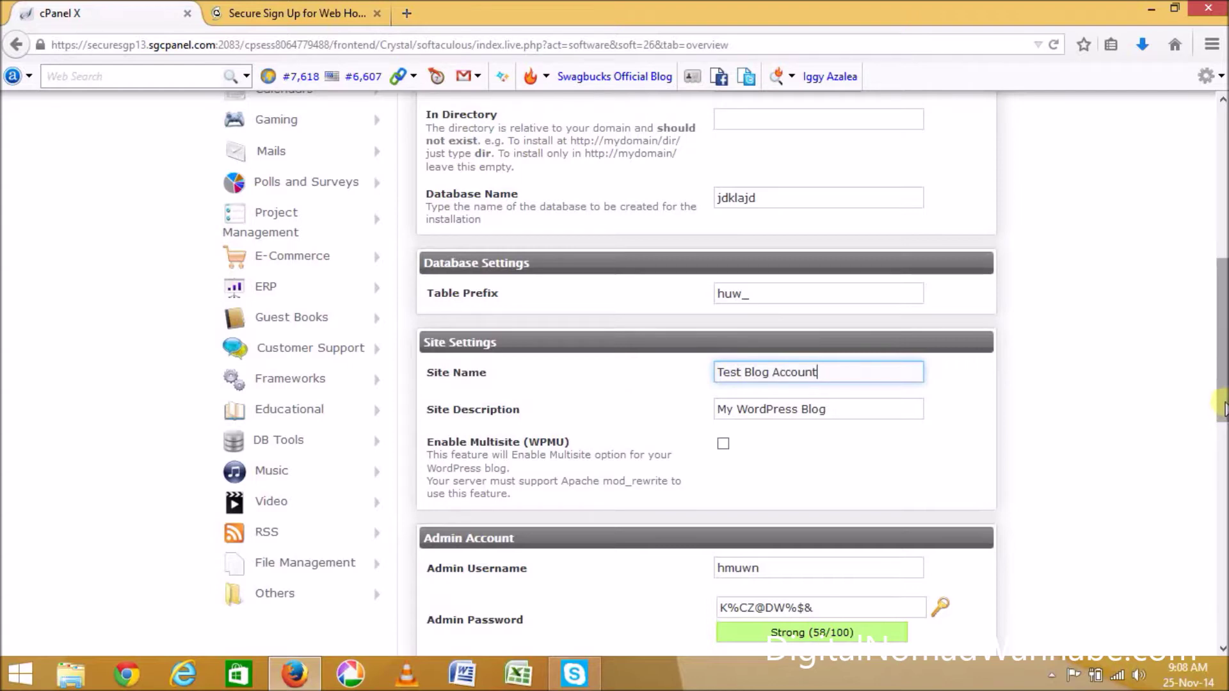
pyautogui.moveTo(1223, 410)
pyautogui.mouseDown()
pyautogui.moveTo(1222, 343)
pyautogui.moveTo(1222, 419)
pyautogui.mouseUp()
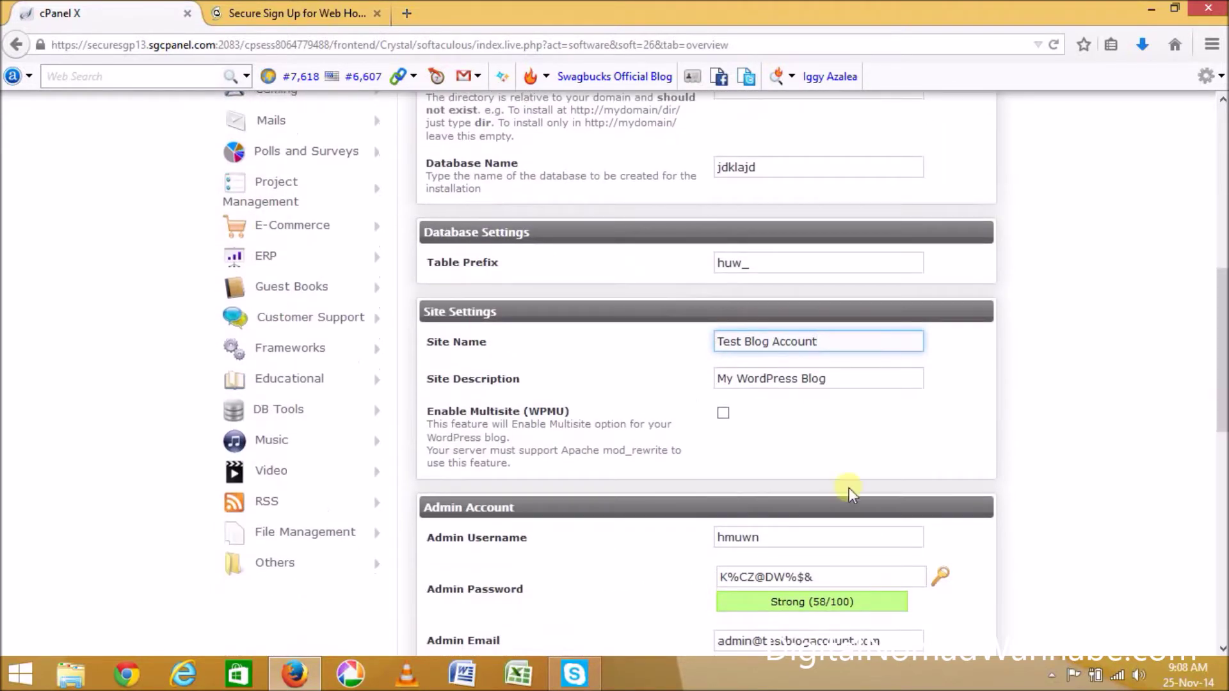
pyautogui.click(756, 377)
pyautogui.doubleClick(754, 377)
pyautogui.write('Great te')
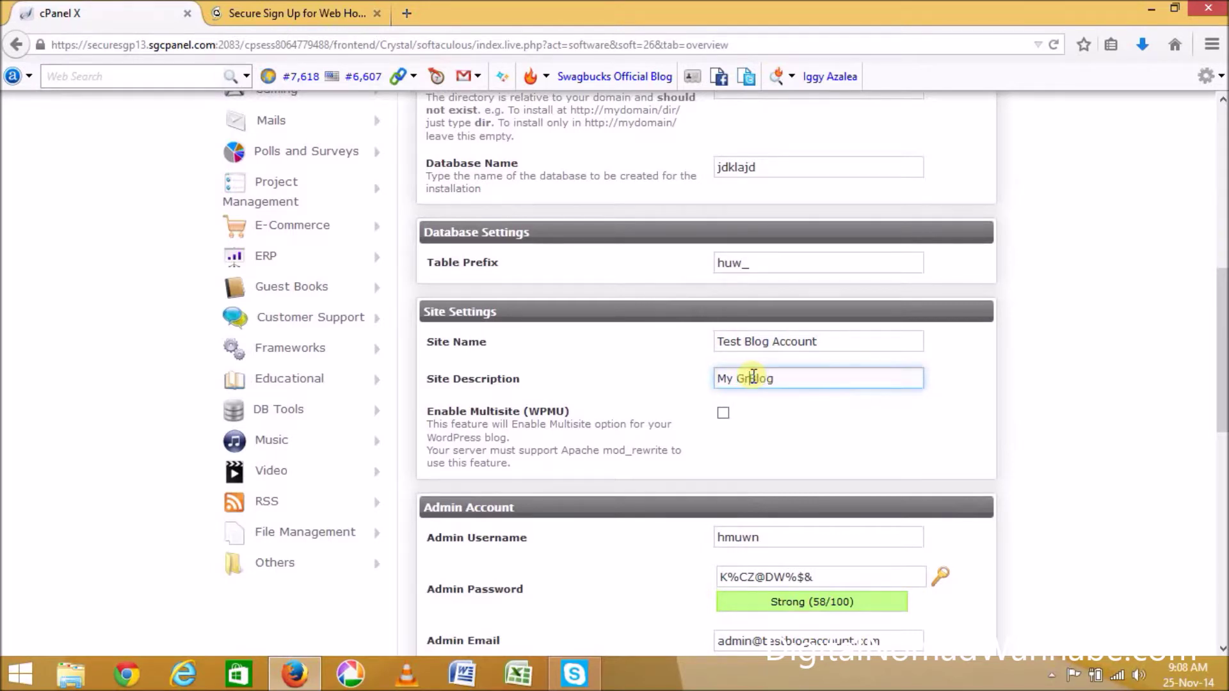
pyautogui.write('st')
# Highlight the generated admin password and the admin username in the admin account settings.
pyautogui.moveTo(1223, 377); pyautogui.dragTo(1222, 448)
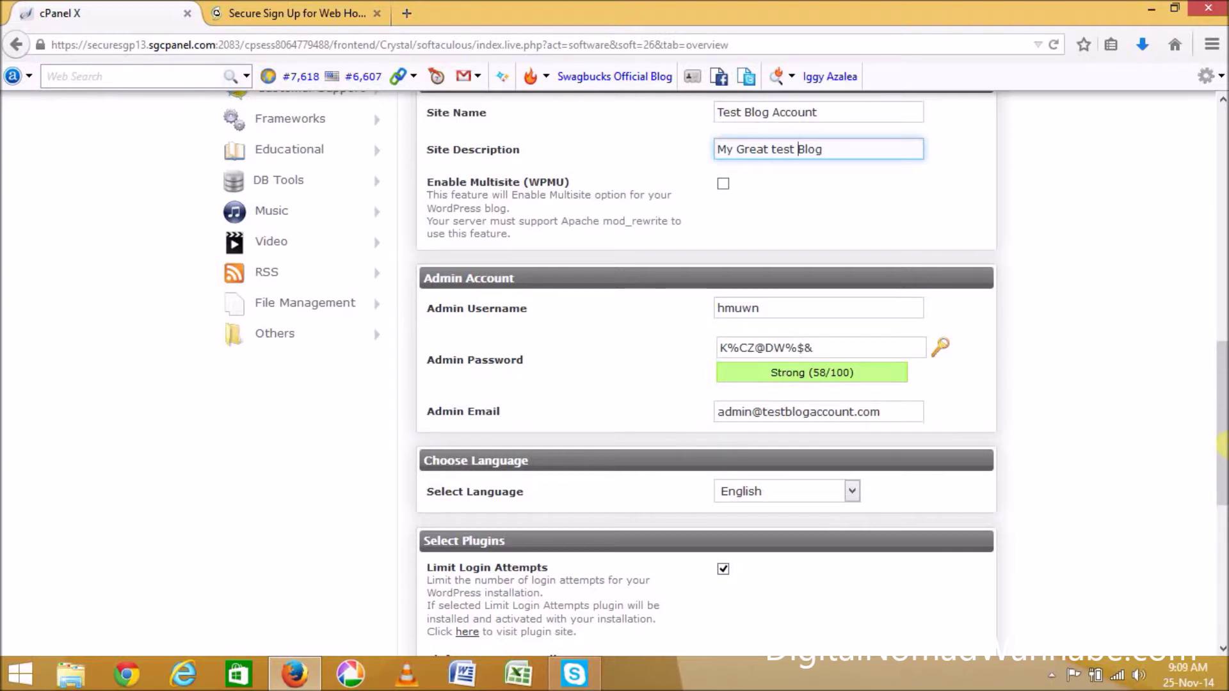
pyautogui.click(724, 349)
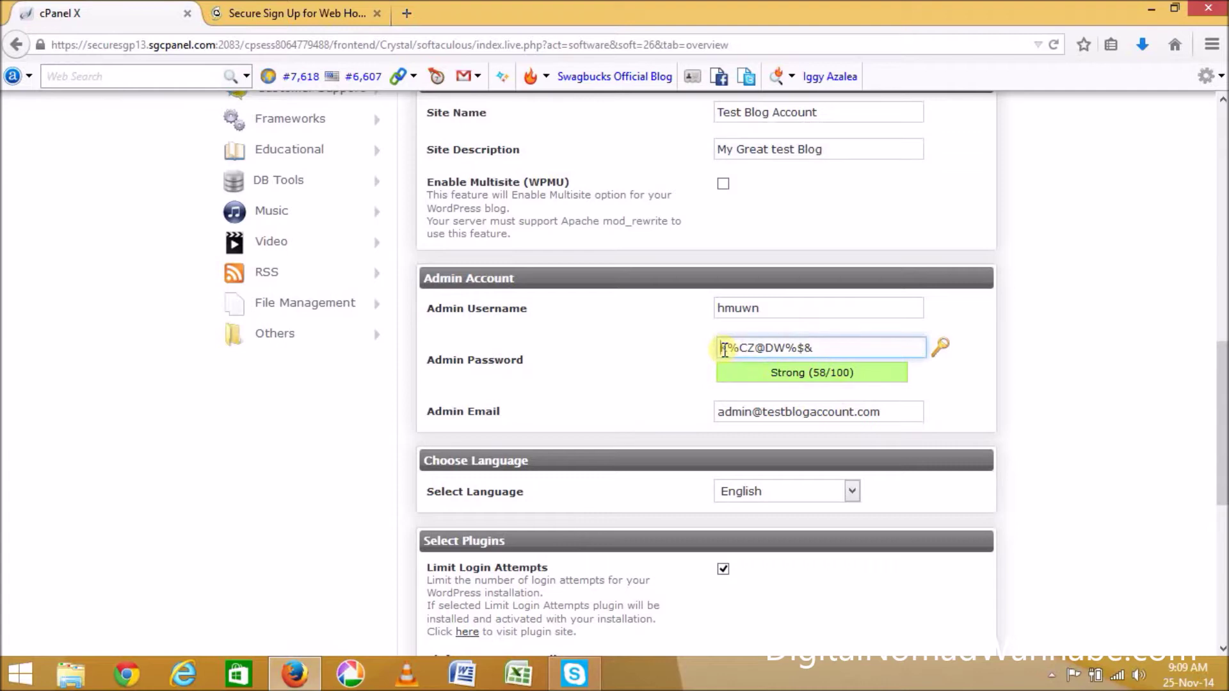
pyautogui.moveTo(724, 349); pyautogui.dragTo(933, 317)
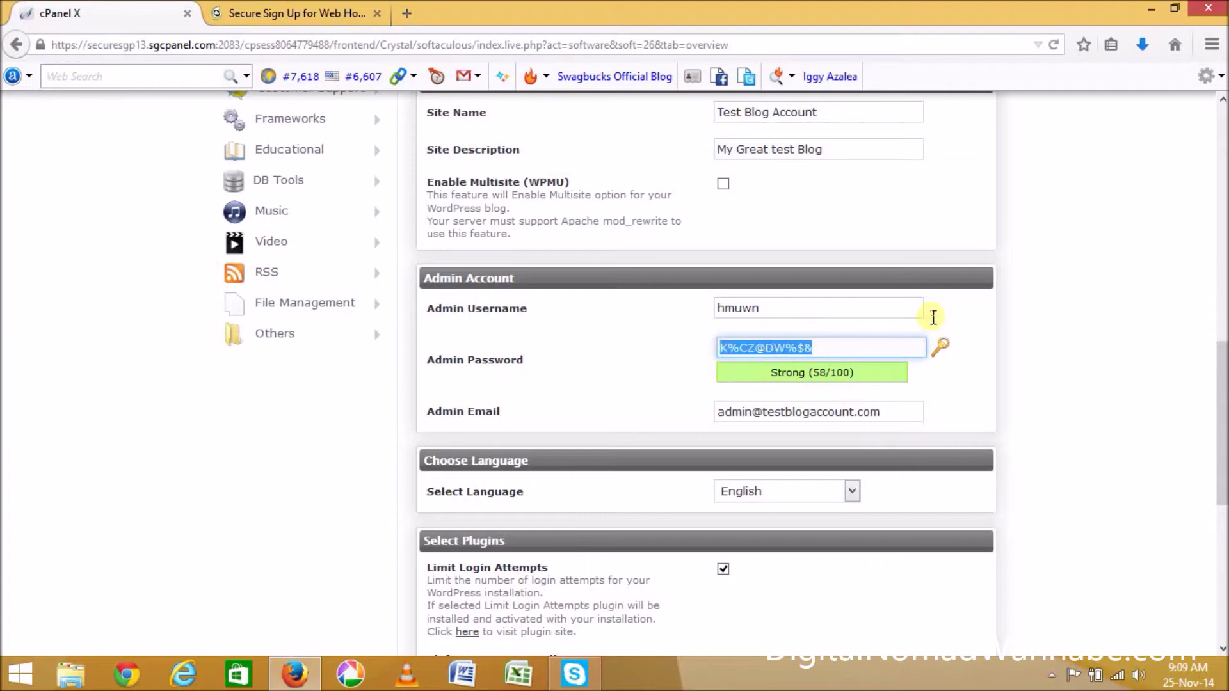
pyautogui.click(798, 301)
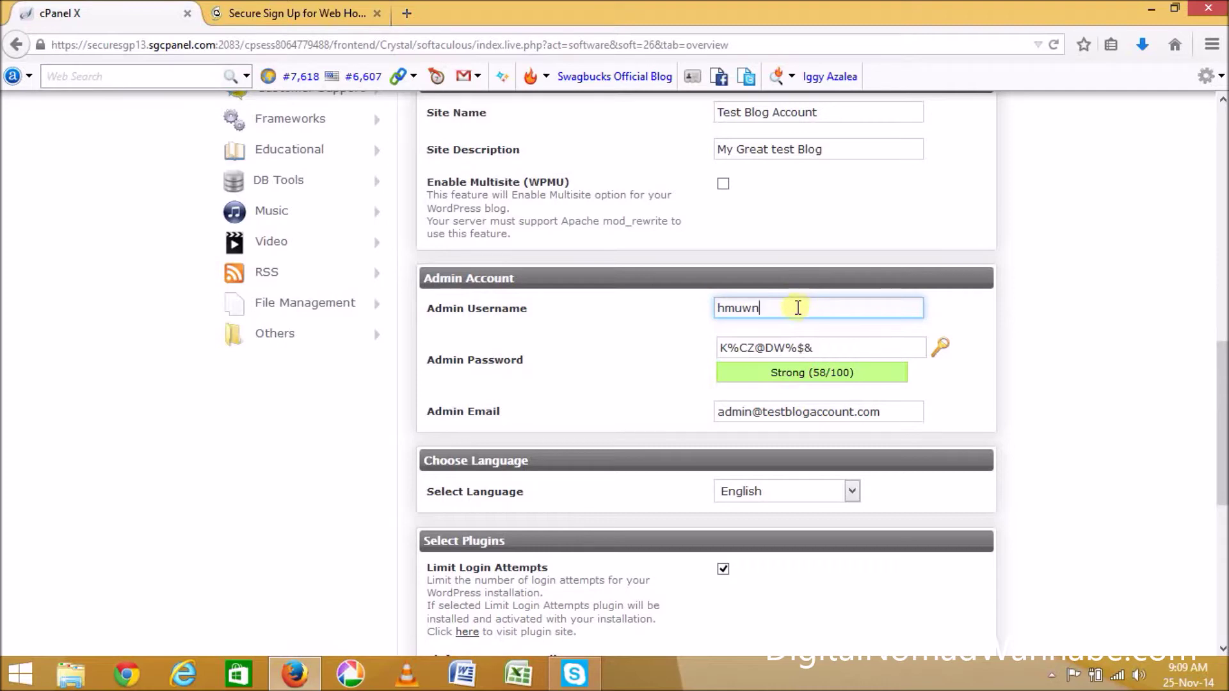
pyautogui.moveTo(798, 302); pyautogui.dragTo(713, 309)
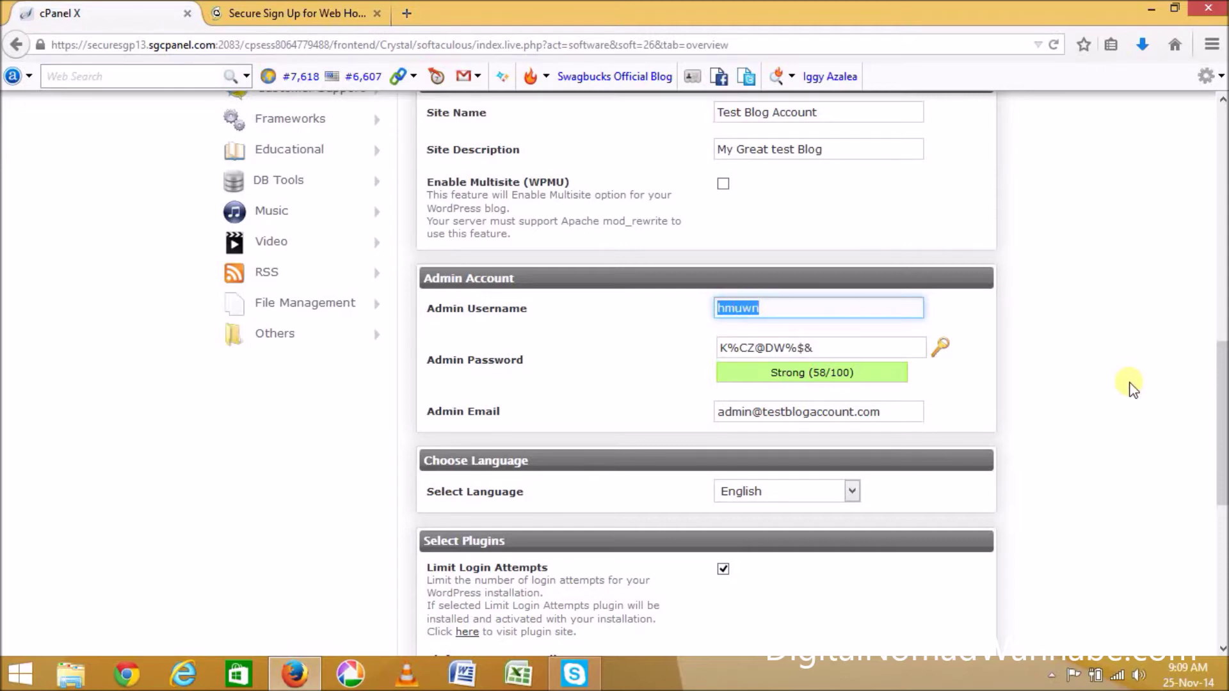
# Run the WordPress installation with the English language and the Limit Login Attempts plugin left selected.
pyautogui.moveTo(1223, 378); pyautogui.dragTo(1222, 456)
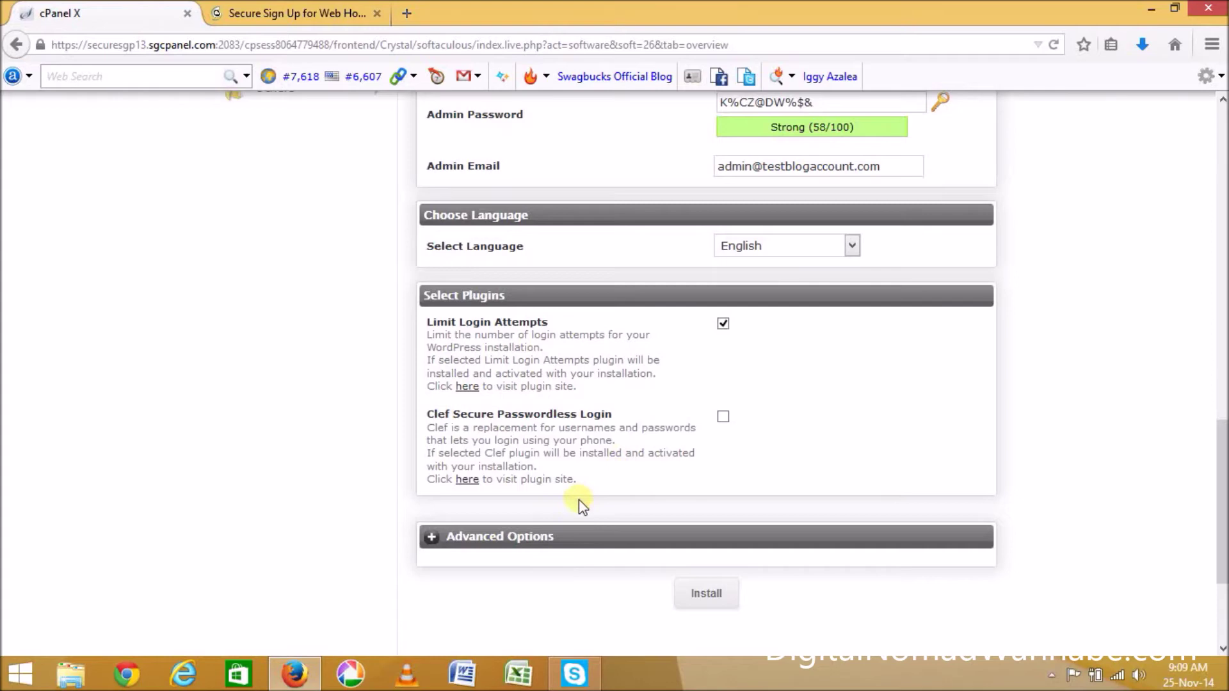
pyautogui.click(701, 595)
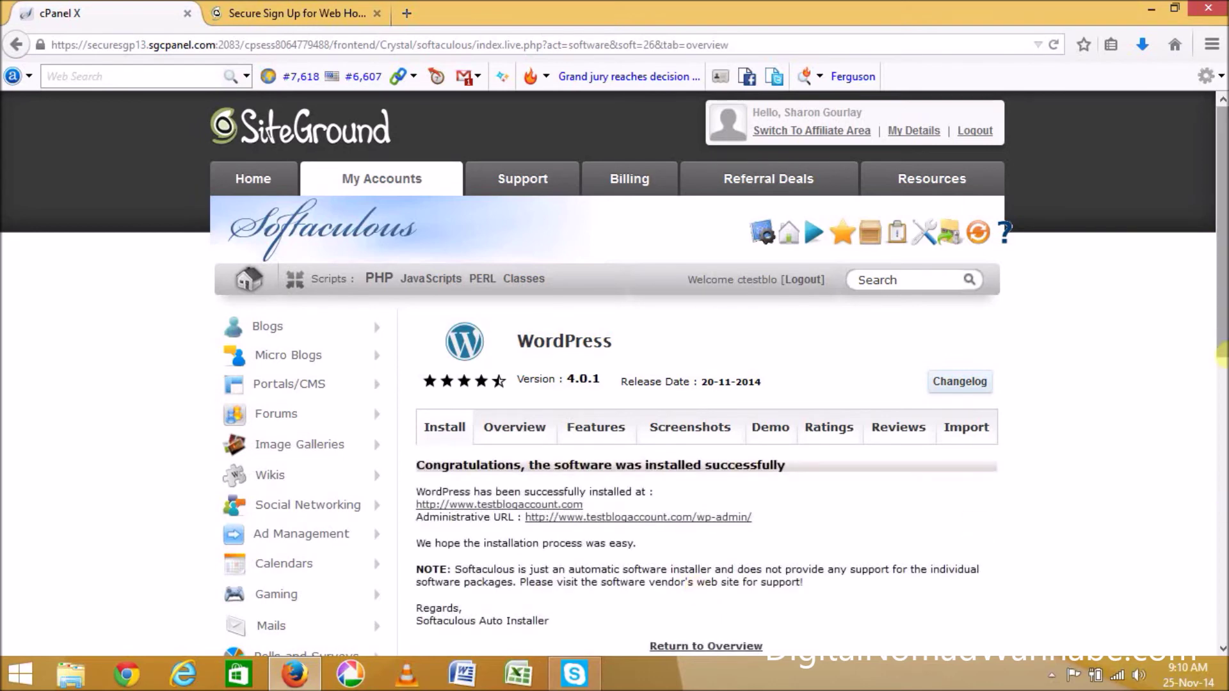
pyautogui.moveTo(1222, 355); pyautogui.dragTo(1152, 423)
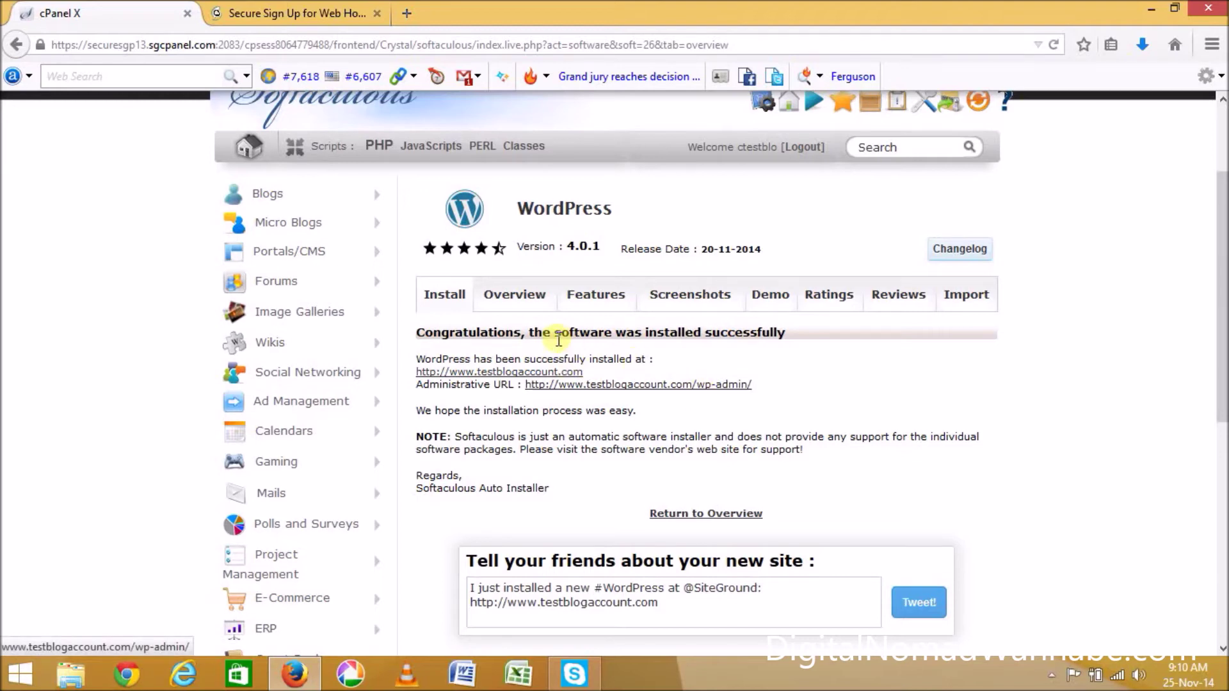
pyautogui.rightClick(559, 377)
pyautogui.click(577, 389)
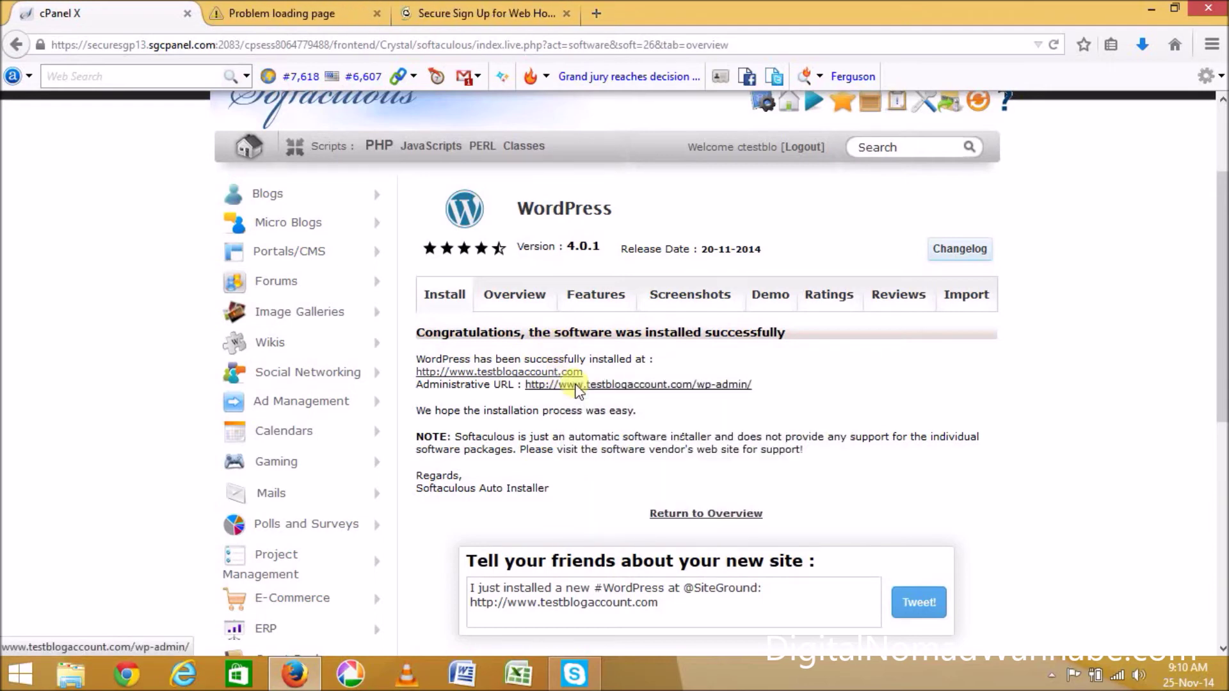
pyautogui.click(280, 6)
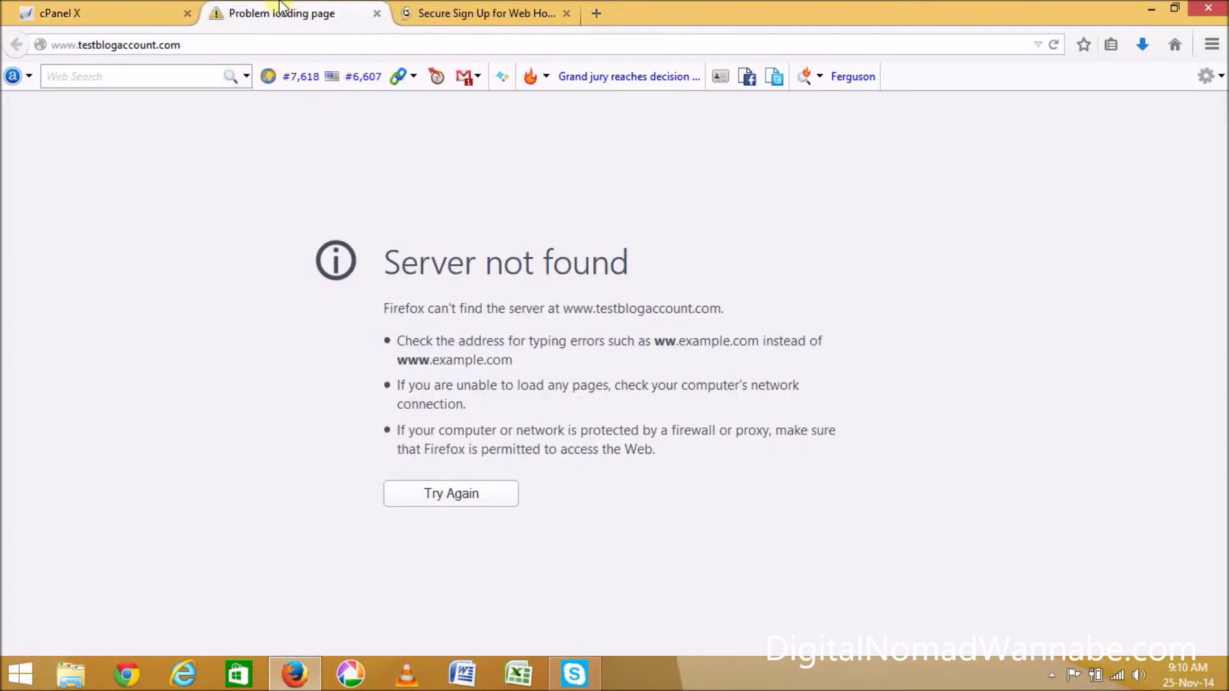
pyautogui.click(49, 13)
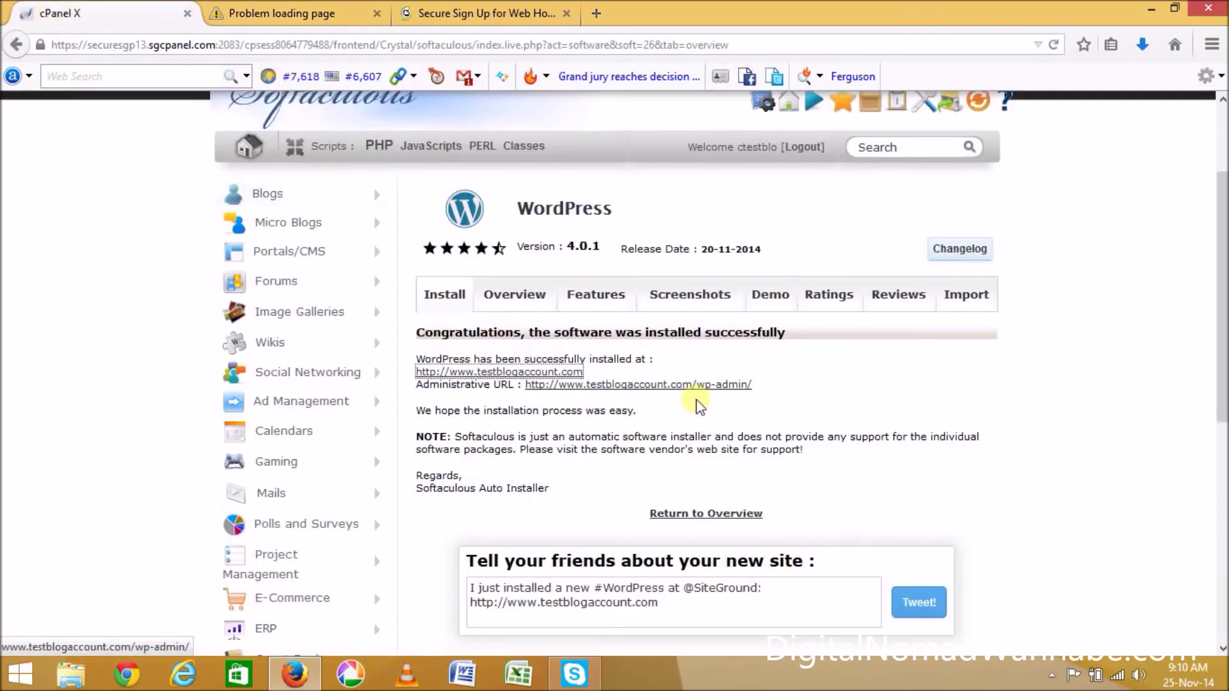